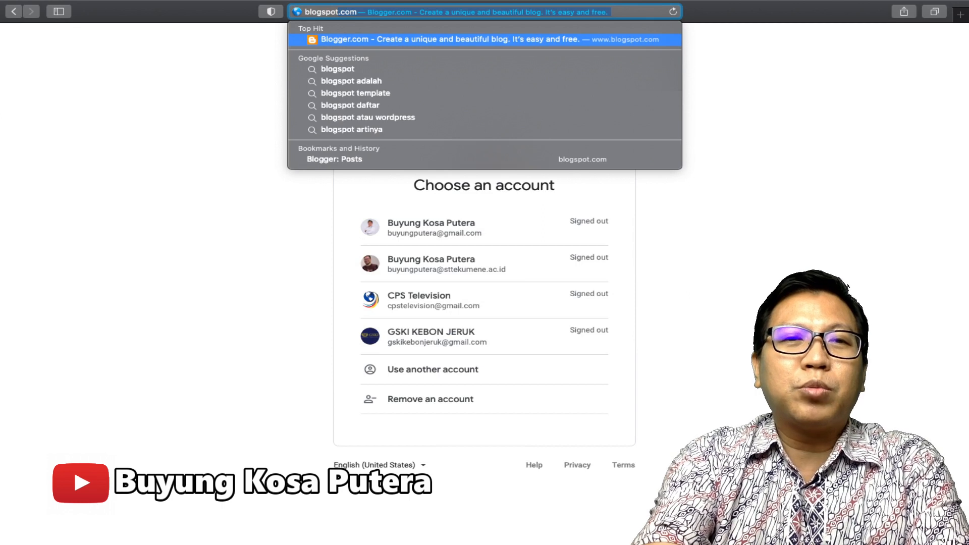
- Open the Blogger site at blogspot.com, start creating a blog, and sign in to the second listed Google account with its password
key(Return)
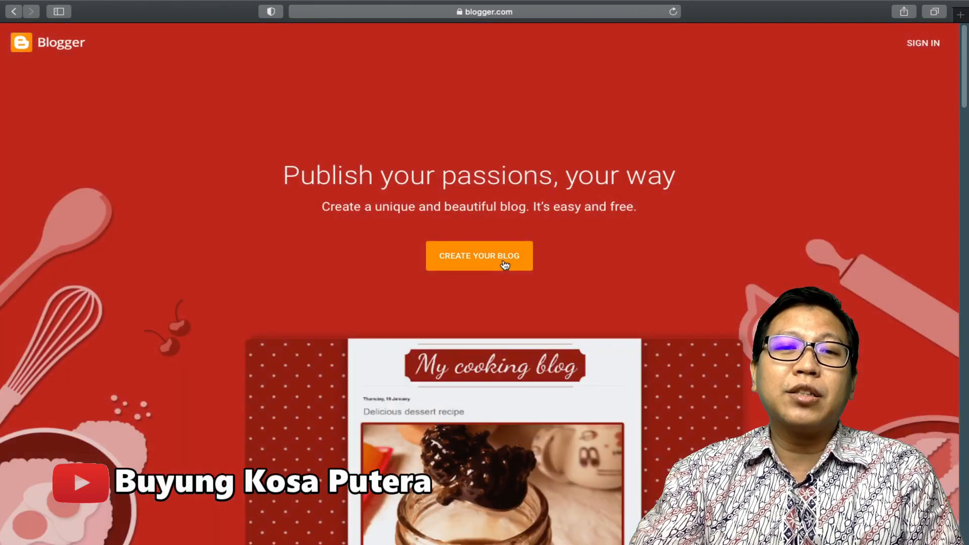
click(505, 264)
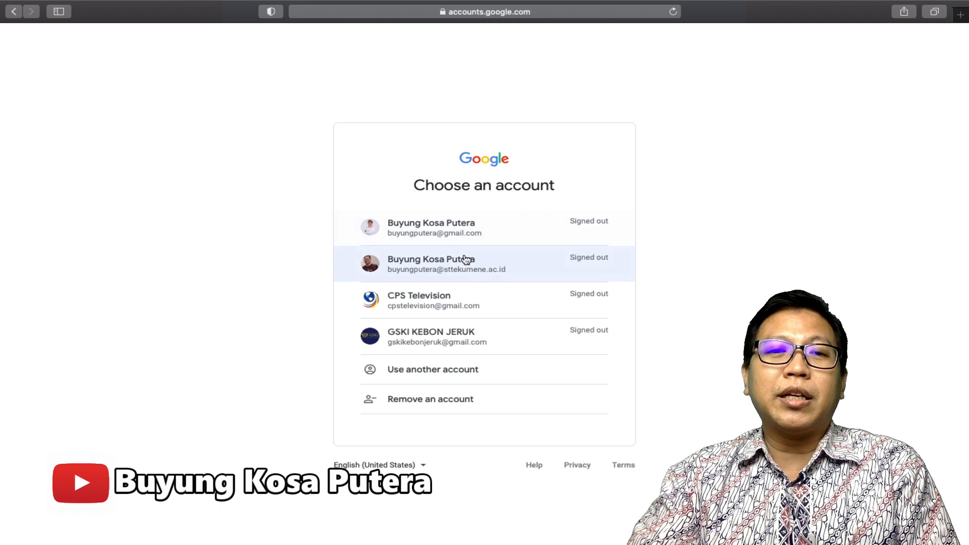
click(464, 261)
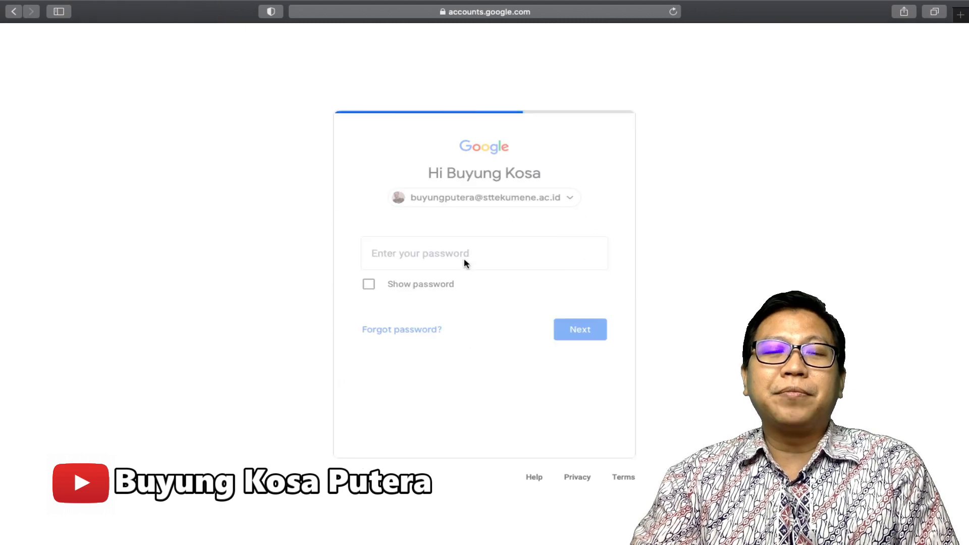
text(•••)
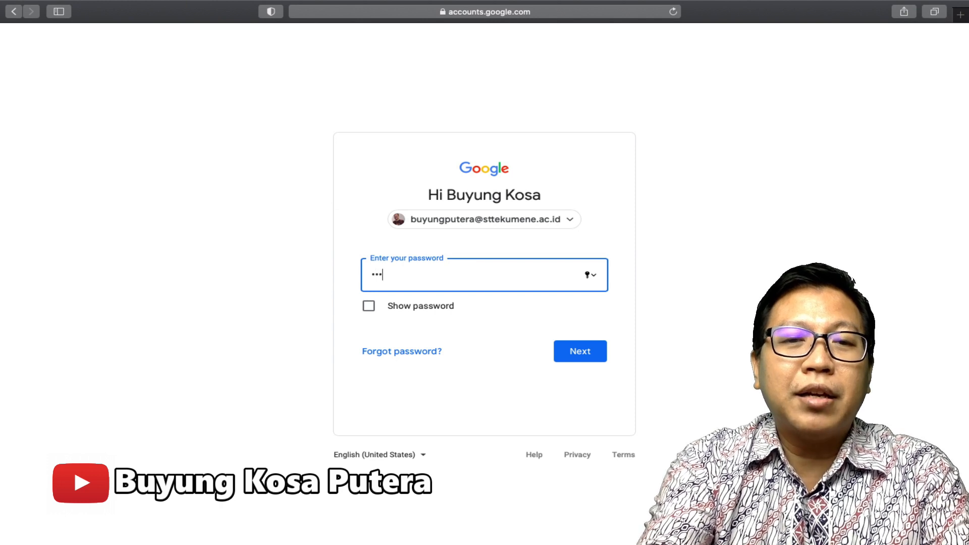
text(••••••••••••••••)
key(Return)
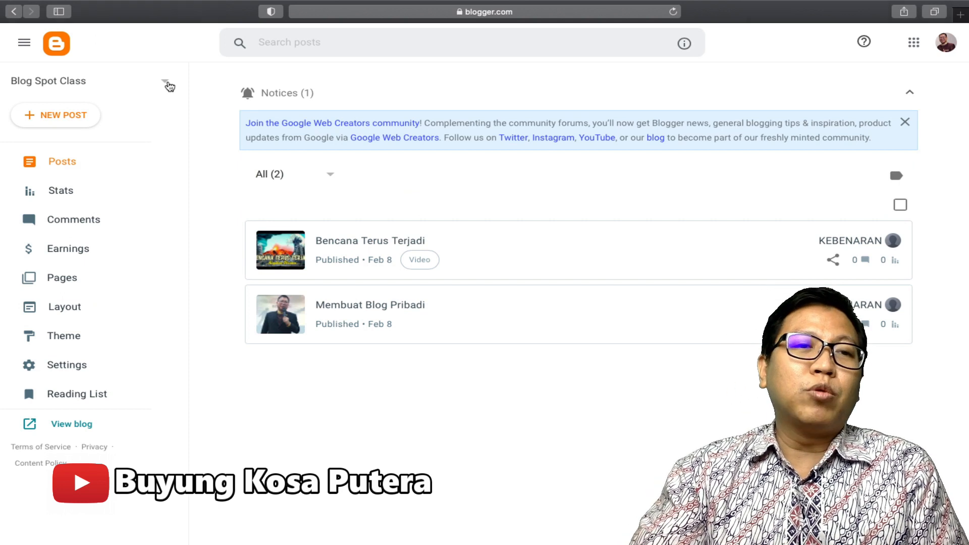
- Start a new blog from the blog list and title it "Belajar Multimedia"
click(168, 85)
click(130, 178)
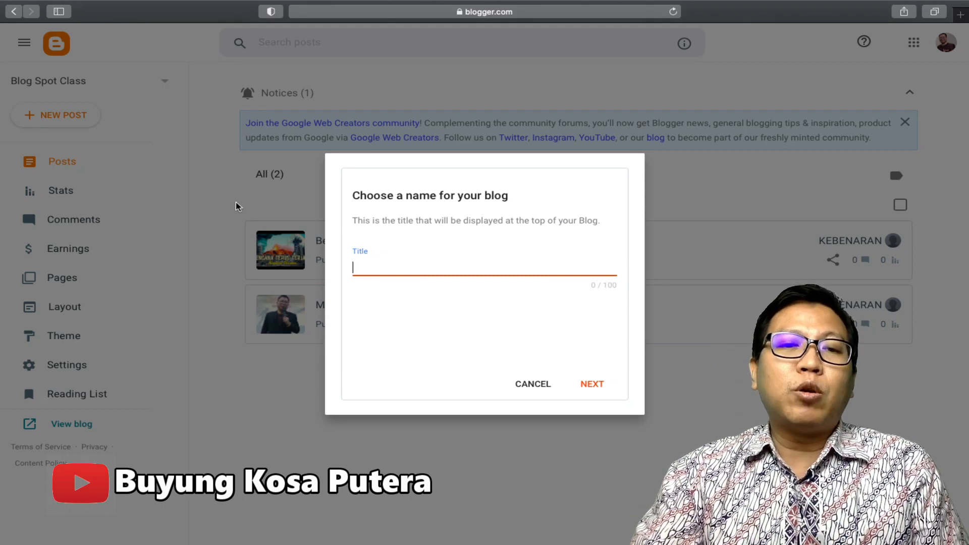
text(Belajar Multimedia)
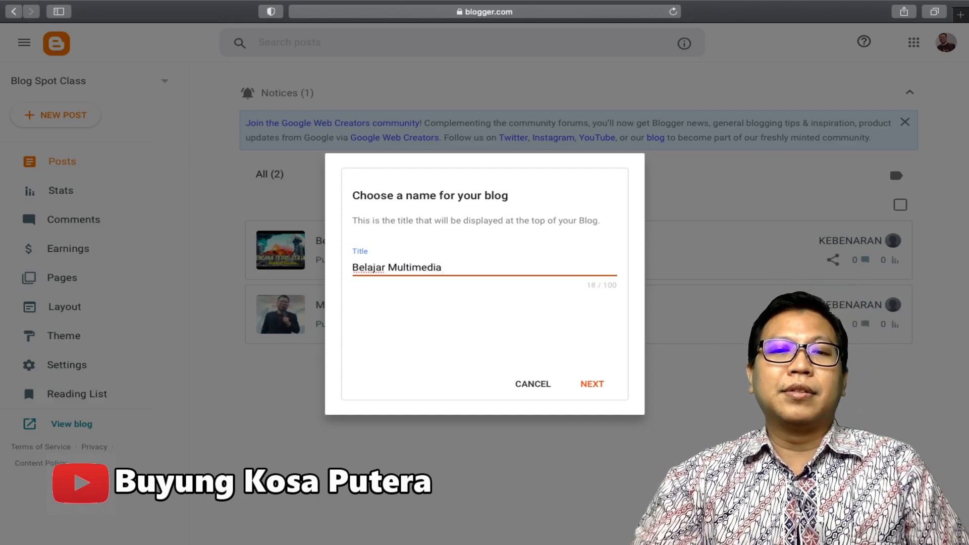
click(590, 389)
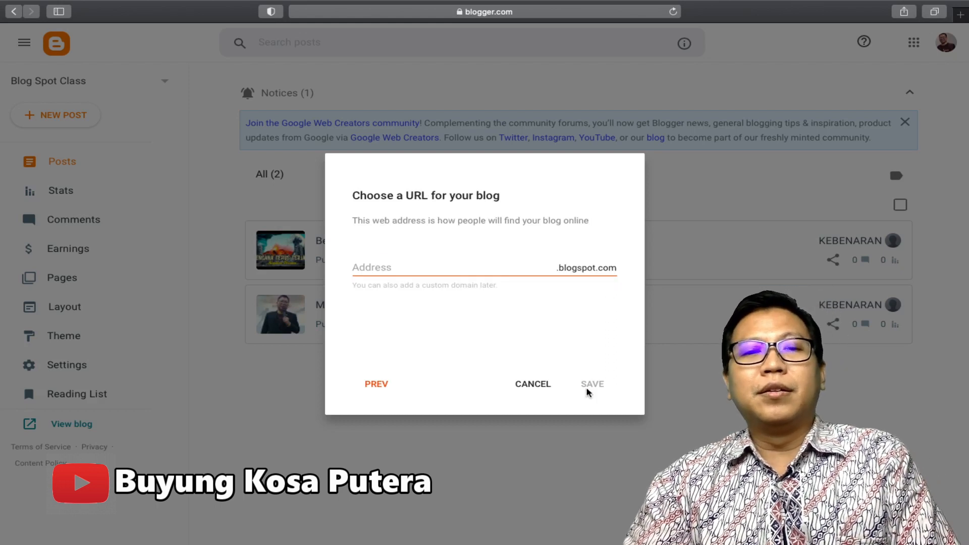
- Try kelasmultimedia as the new blog's blogspot.com address
click(499, 264)
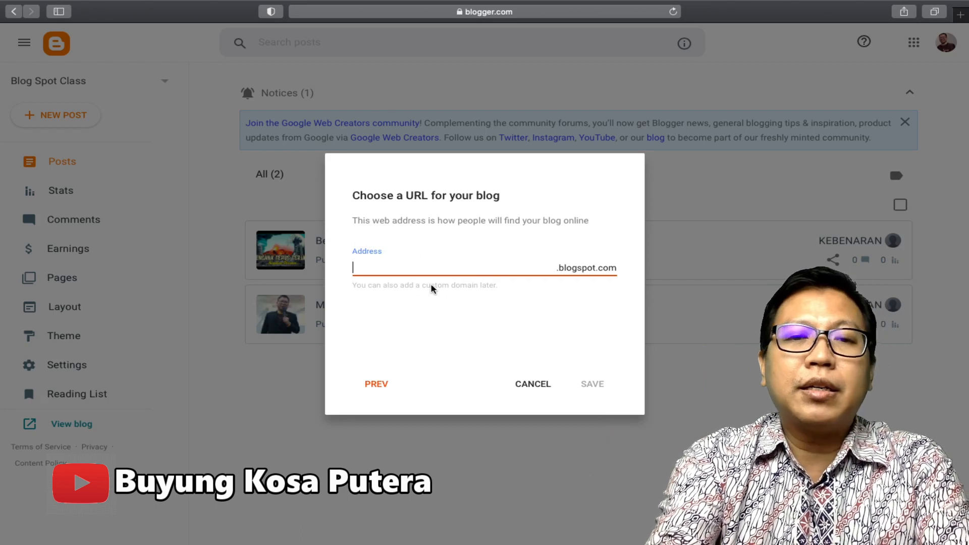
text(kelasmult)
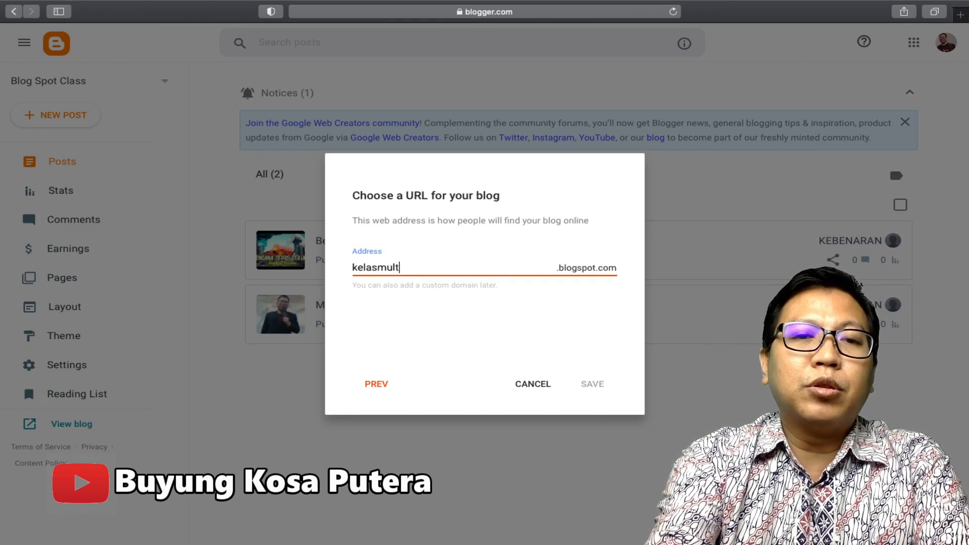
text(imedia)
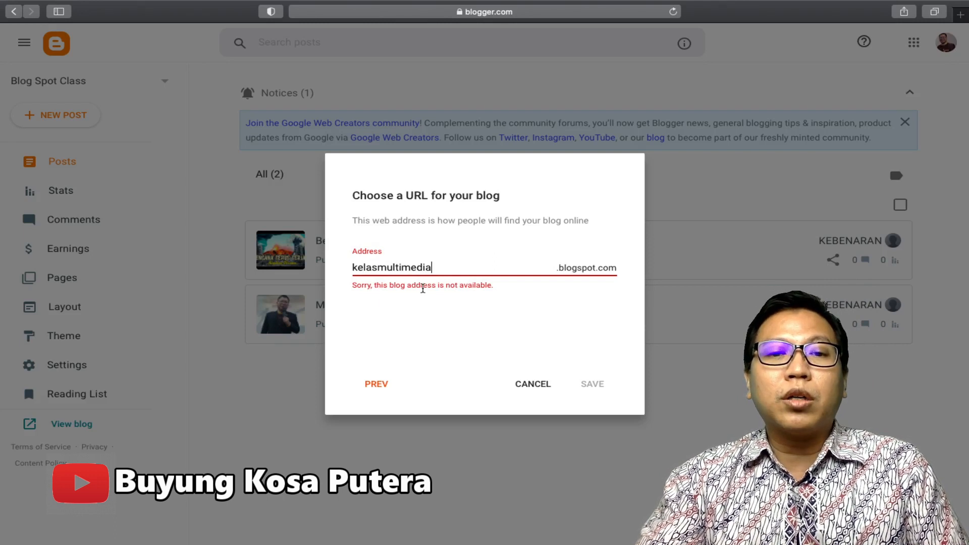
- Try the address variants kelas_multimedia and kelas-multimedia, then remove the separator
click(379, 267)
text(_)
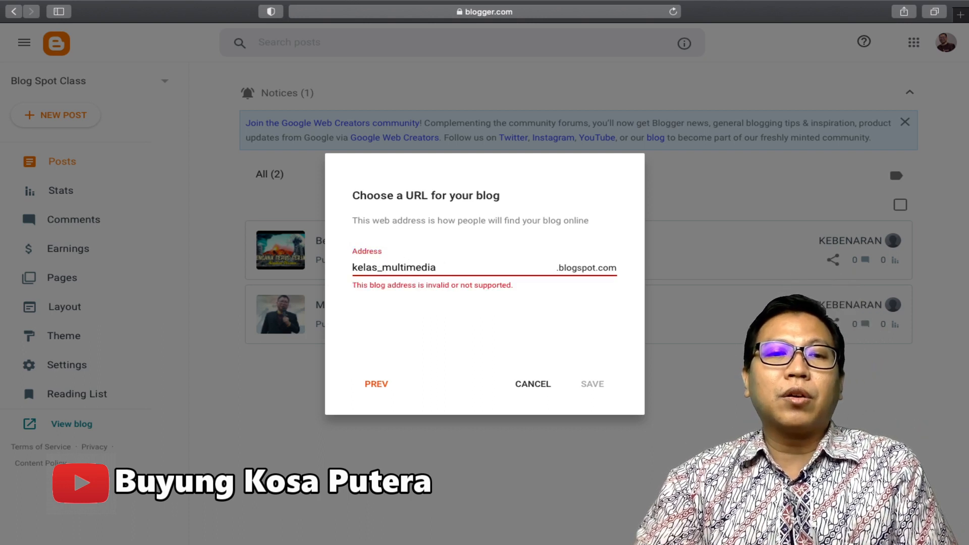
key(BackSpace)
text(-)
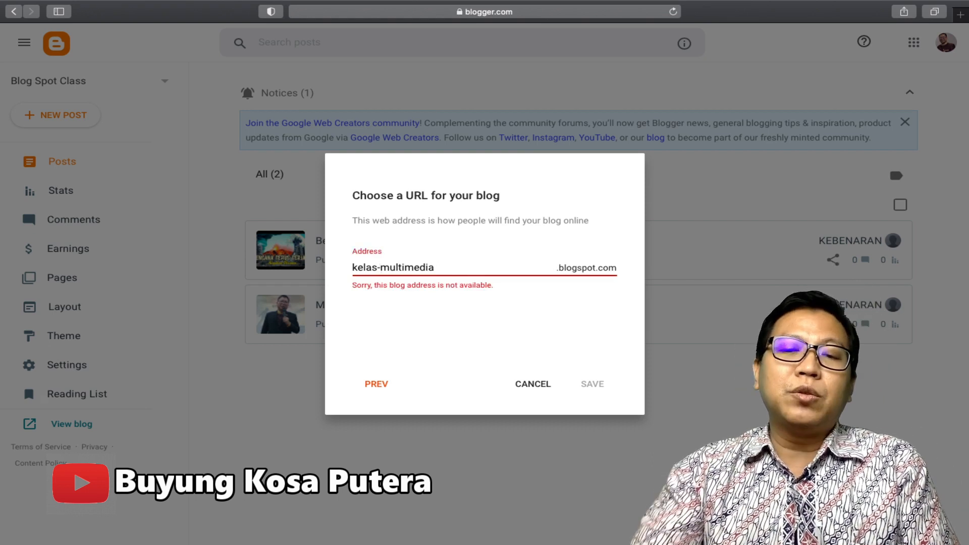
key(BackSpace)
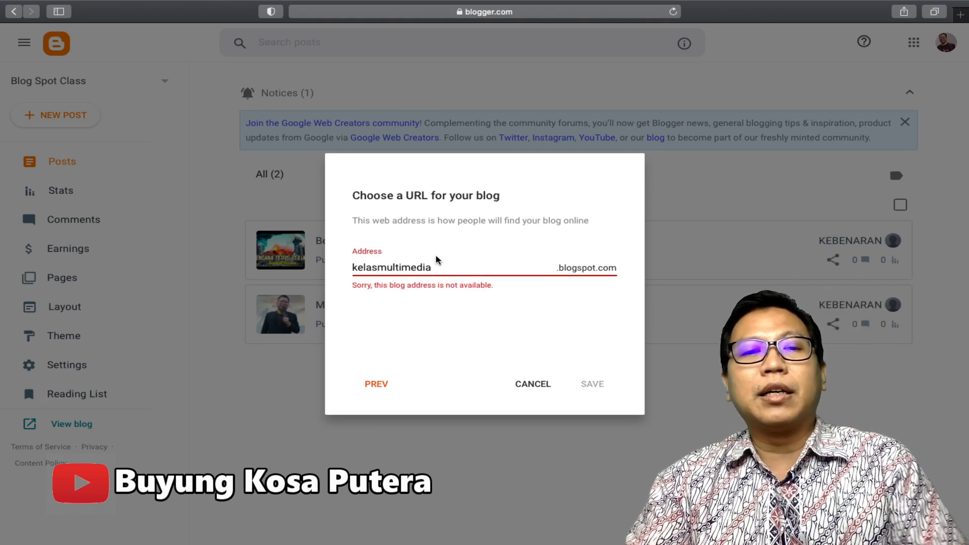
- Try adding an underscore and stte to the address, ending with kelas_multimedia_stte
text(_)
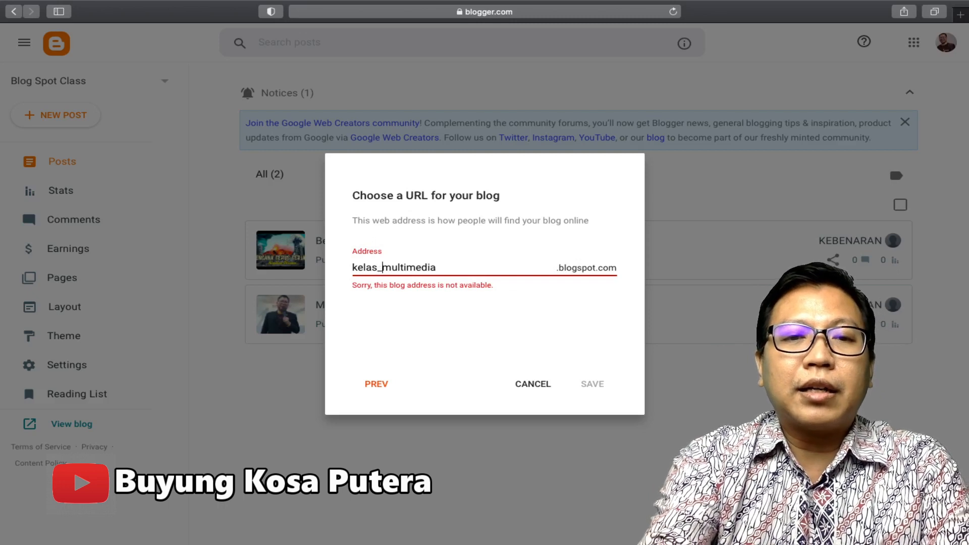
text(stte)
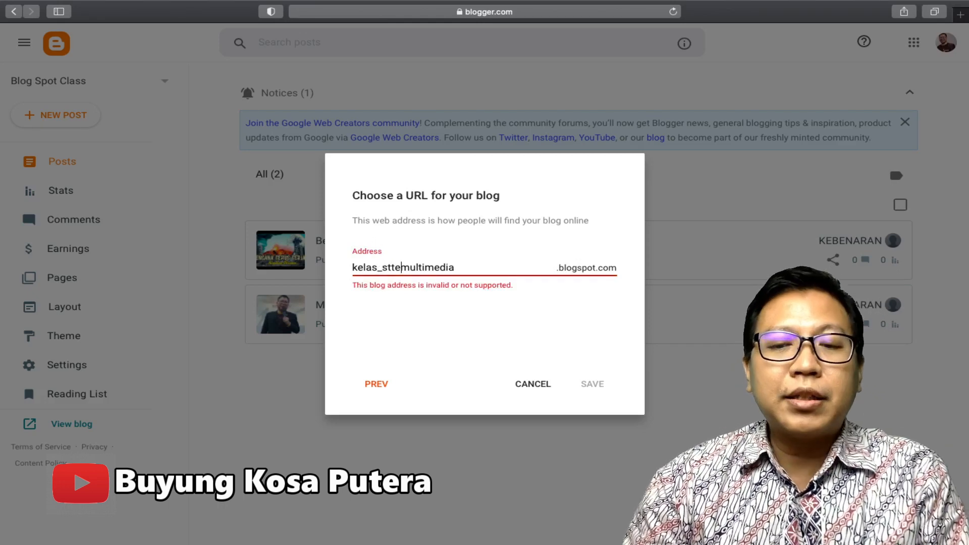
key(BackSpace)
key(BackSpace)
key(BackSpace)
key(BackSpace)
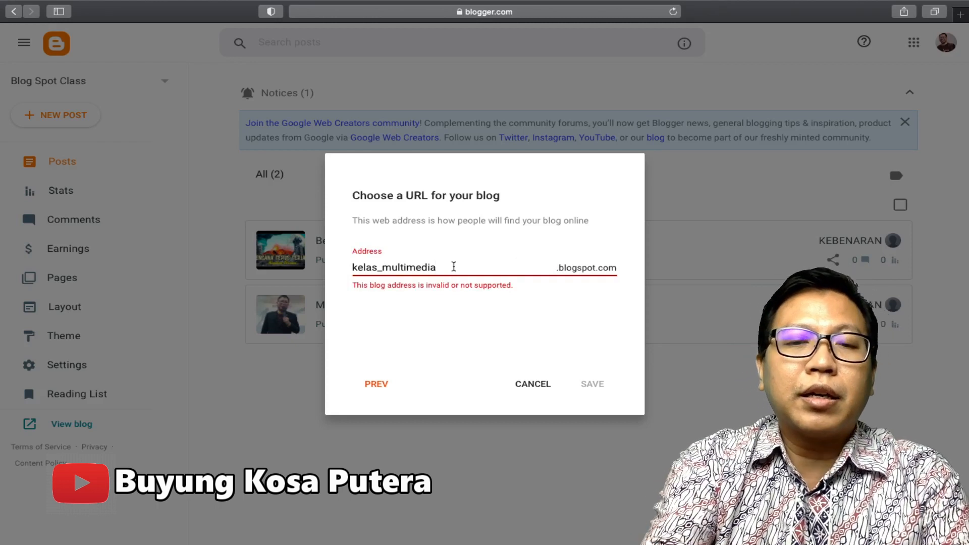
text(_stte)
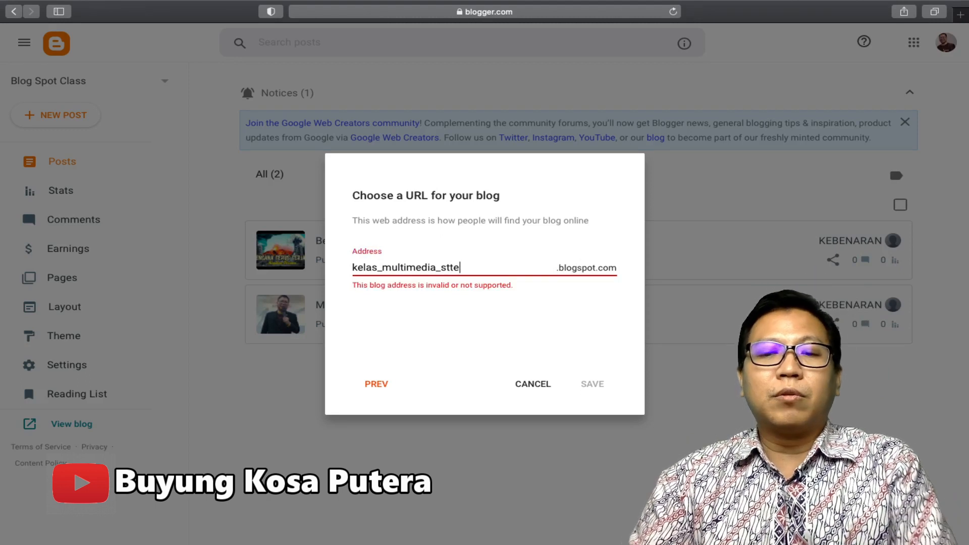
- Replace the blog address with multimedia-stte and save the new blog
key(BackSpace)
key(BackSpace)
key(BackSpace)
key(BackSpace)
key(BackSpace)
key(BackSpace)
key(BackSpace)
key(BackSpace)
key(BackSpace)
key(BackSpace)
key(BackSpace)
key(BackSpace)
key(BackSpace)
key(BackSpace)
key(BackSpace)
key(BackSpace)
key(BackSpace)
key(BackSpace)
key(BackSpace)
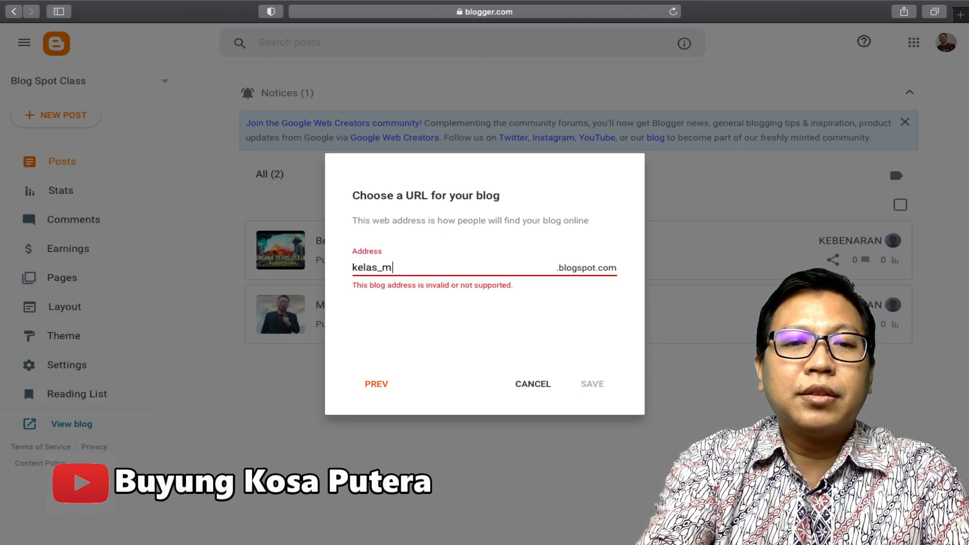
key(BackSpace)
key(BackSpace)
text(mult)
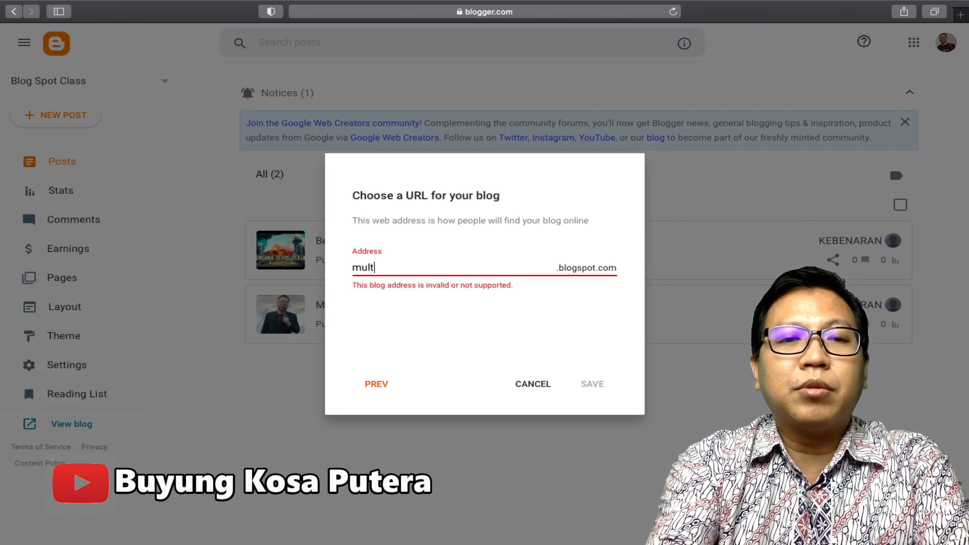
text(imedia-stte)
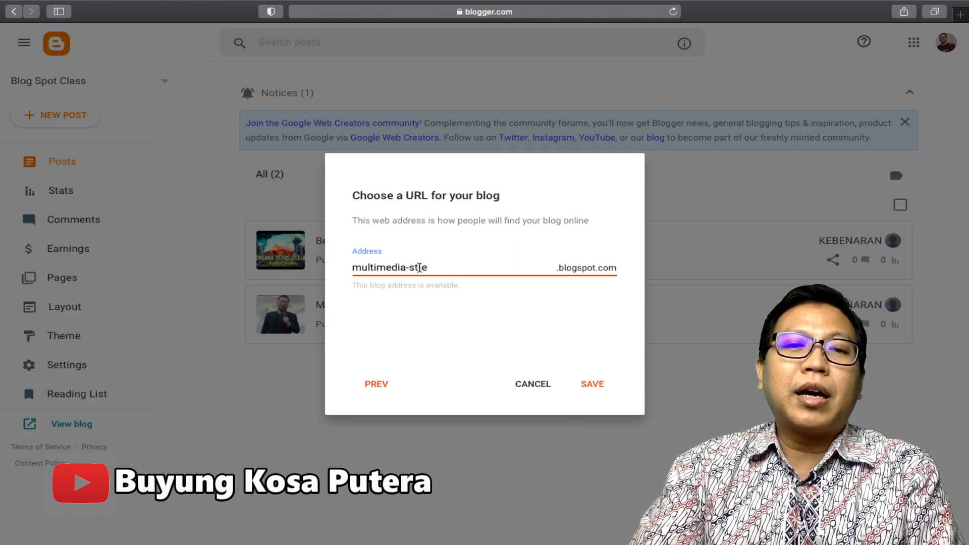
click(602, 392)
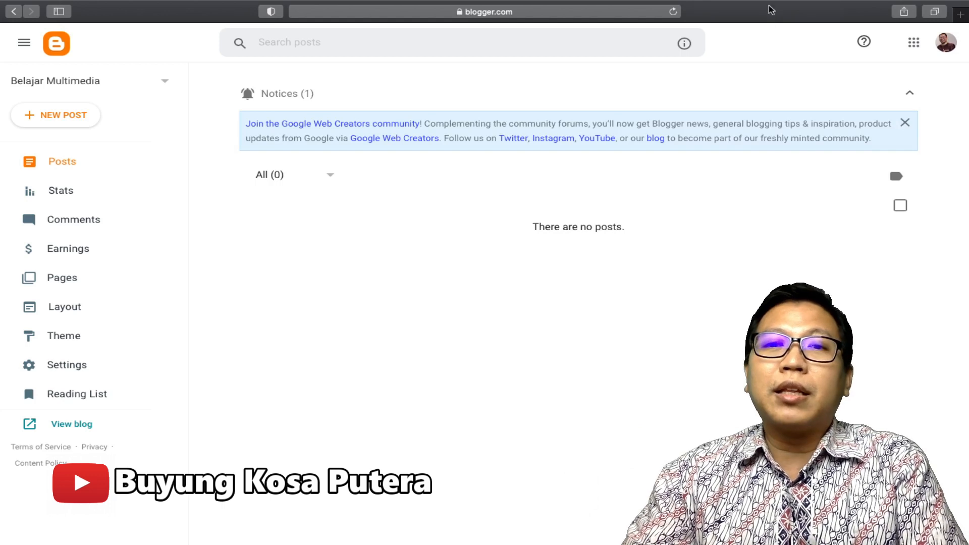
mouse_move(217, 4)
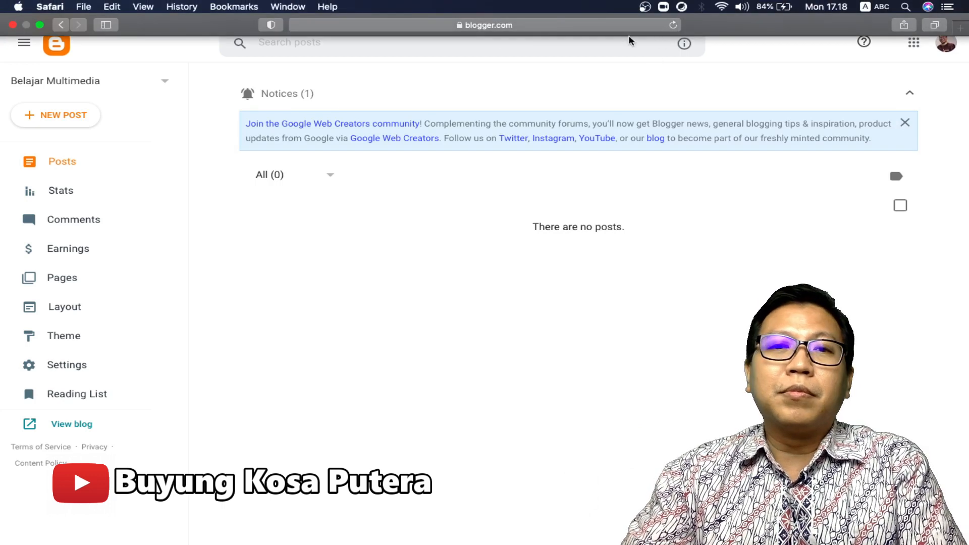
key(super+t)
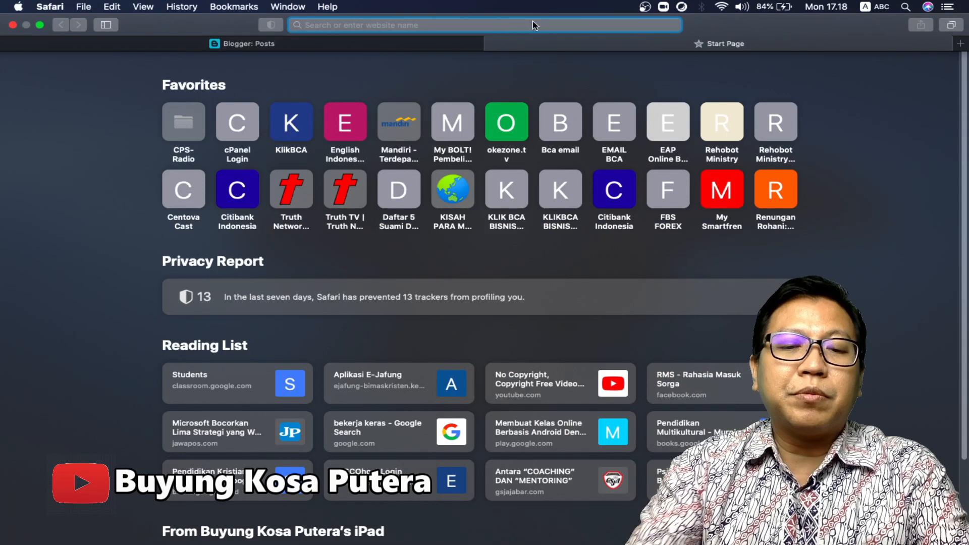
text(www.mul)
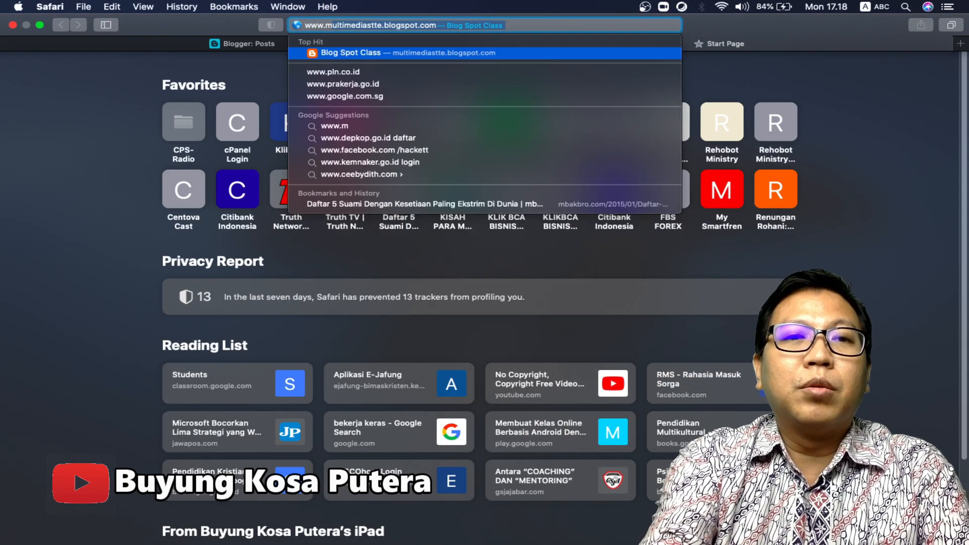
text(timedia)
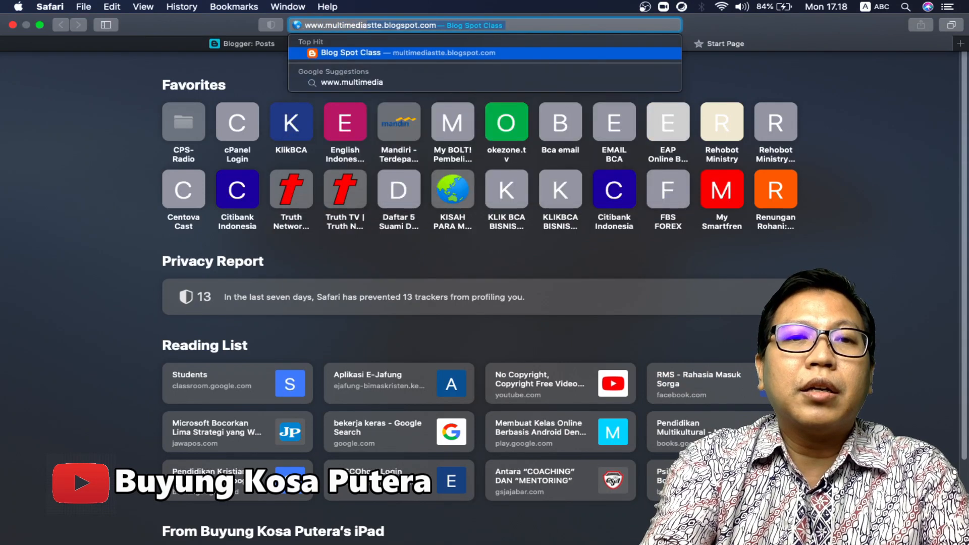
text(-stte)
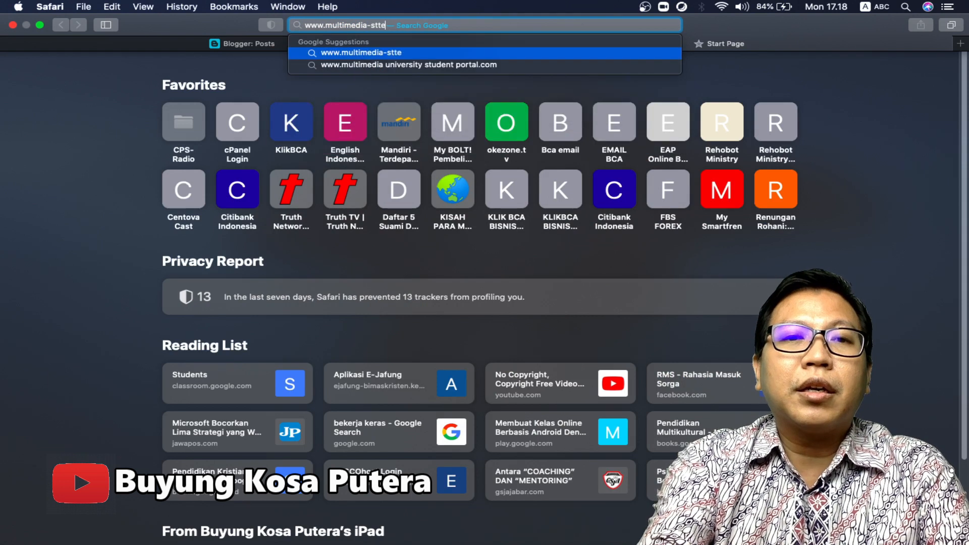
text(.blogspot.com)
key(Return)
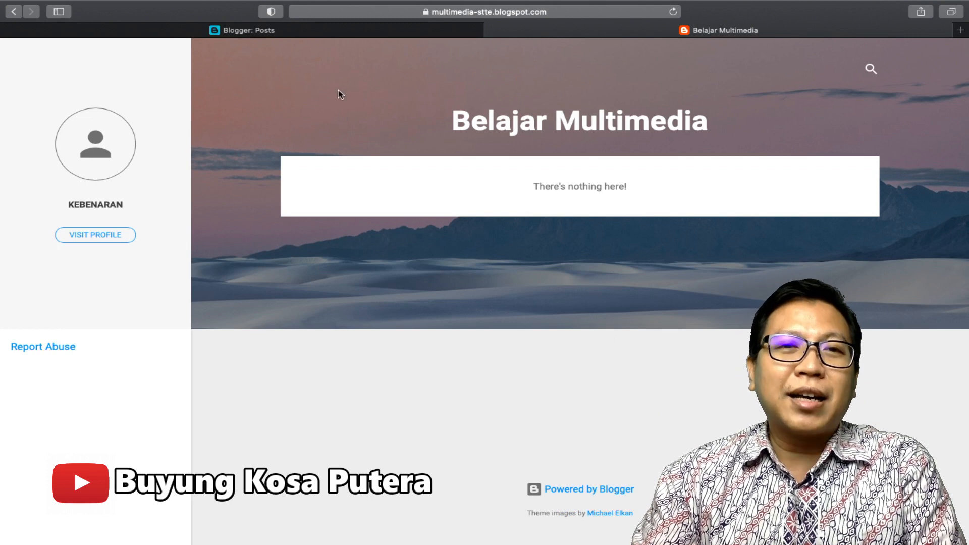
- Compare the blog's Blogger dashboard with its public page, ending on the dashboard
click(321, 30)
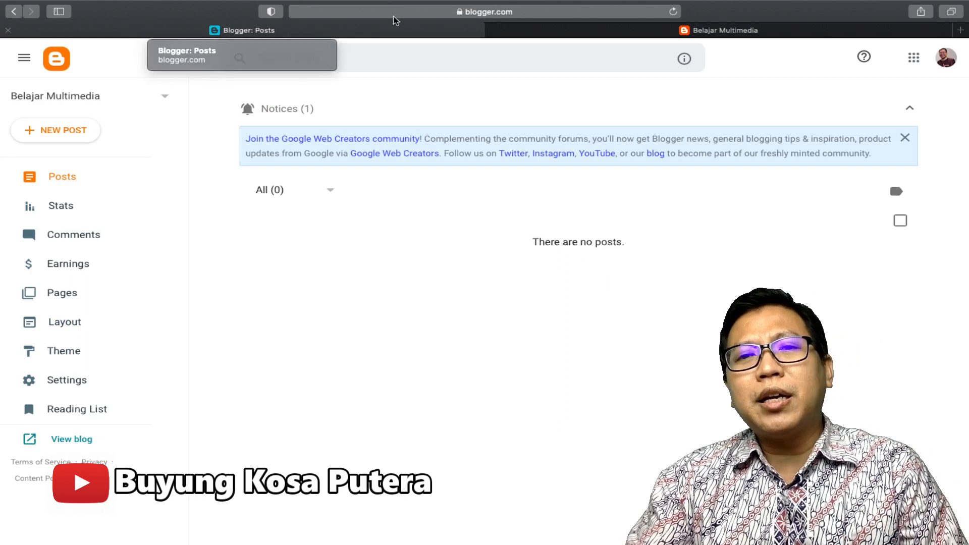
click(705, 30)
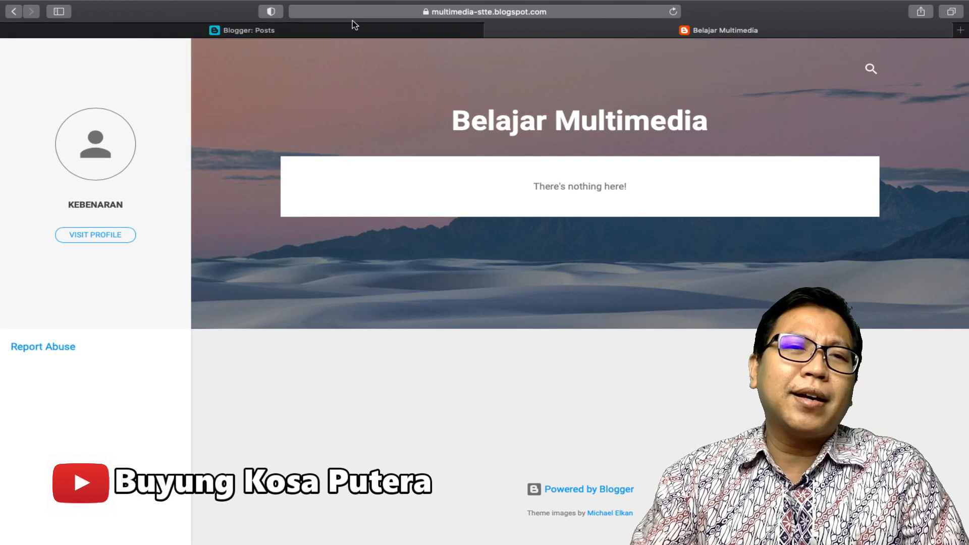
click(352, 31)
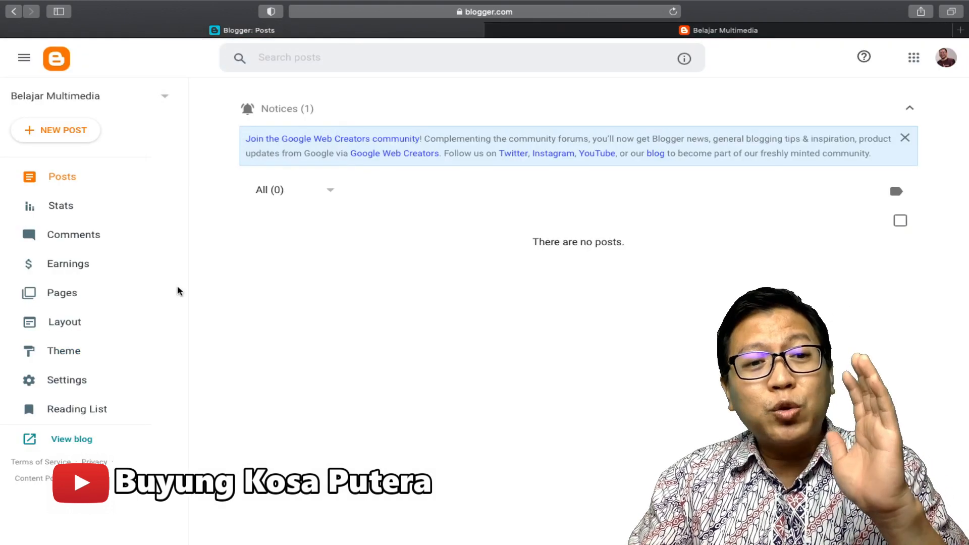
- Apply the Contempo Aqua theme to the Belajar Multimedia blog
click(120, 350)
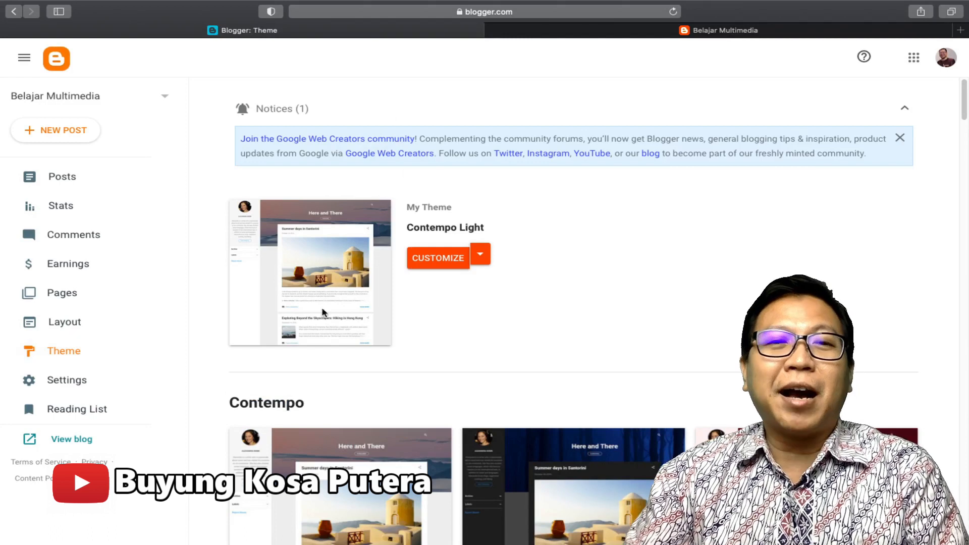
scroll(482, 273, down, 5)
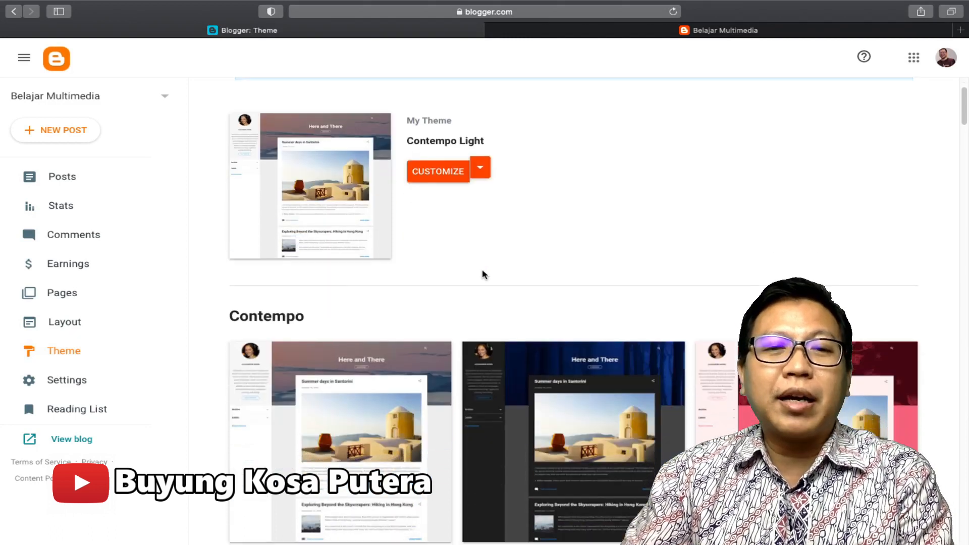
scroll(525, 277, down, 5)
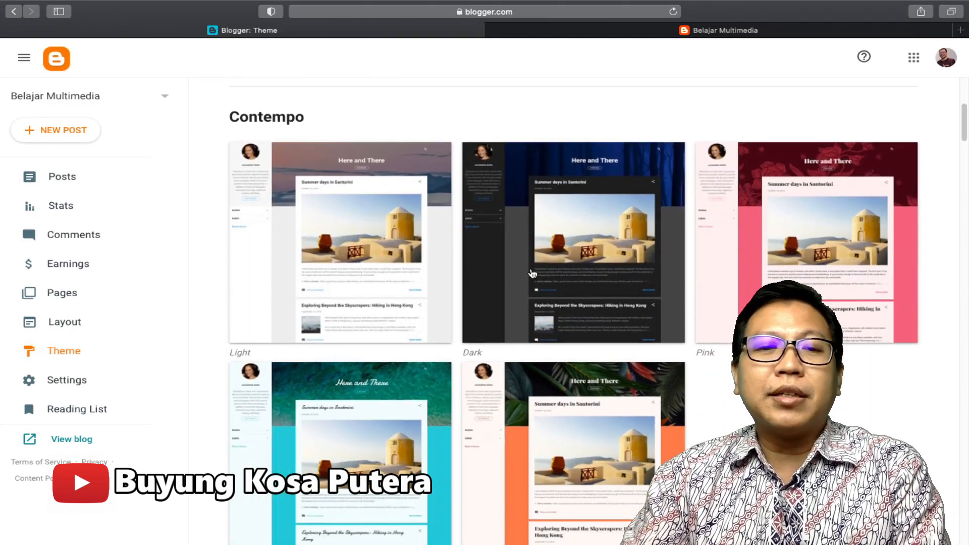
scroll(349, 296, down, 1)
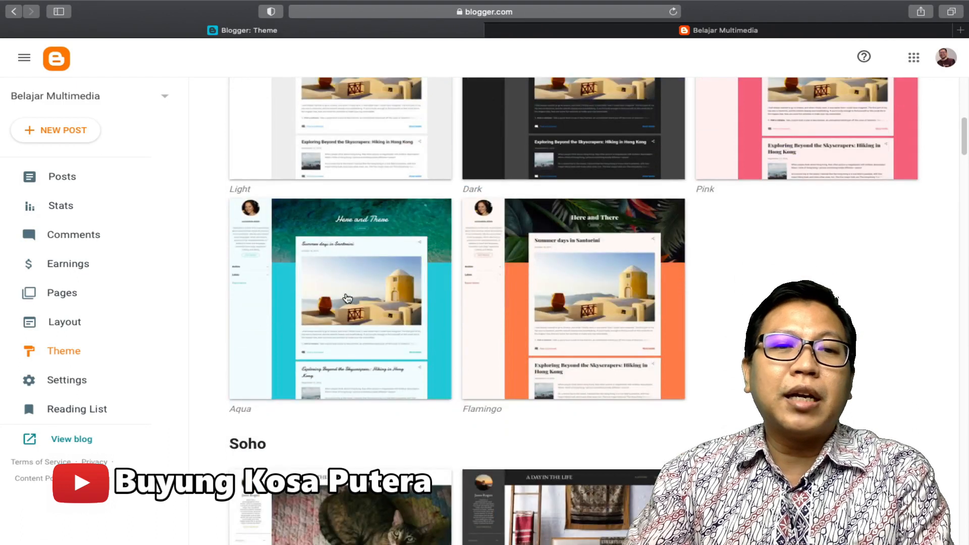
click(399, 306)
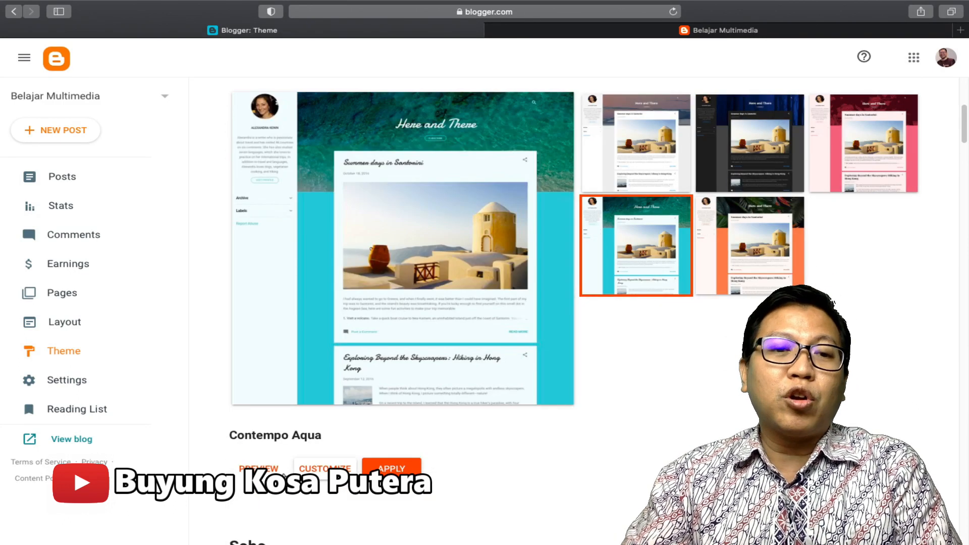
click(399, 470)
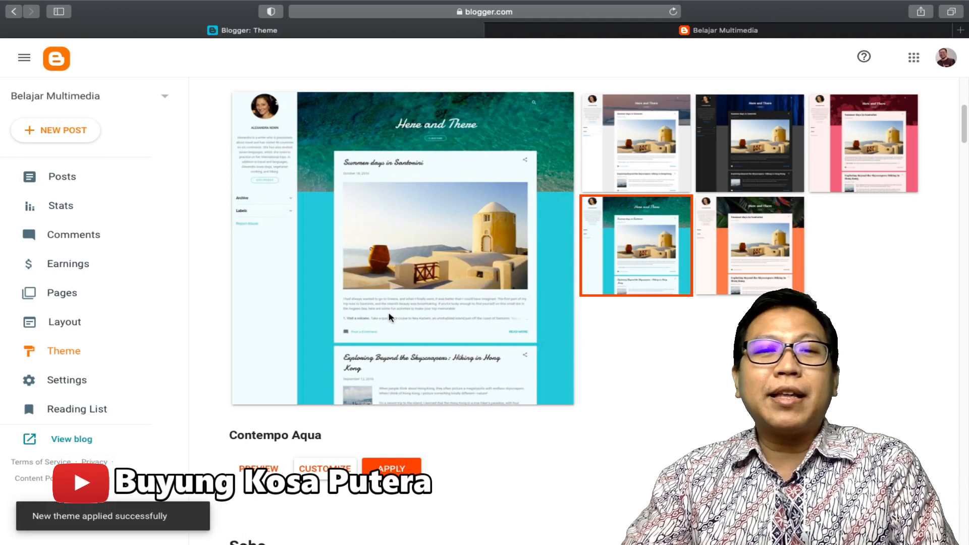
- Reload the blog's public page to check the newly applied theme, and return to the Blogger dashboard
click(617, 26)
click(596, 11)
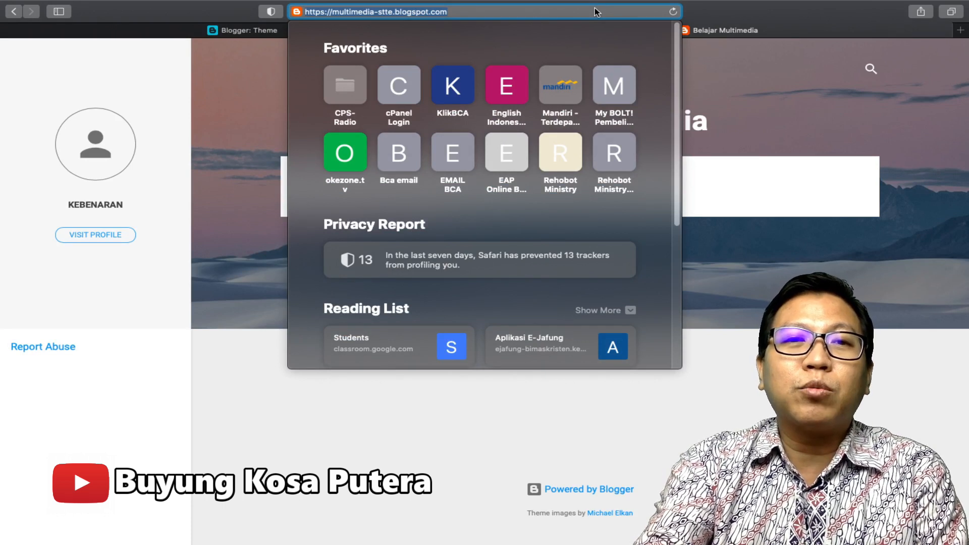
key(Return)
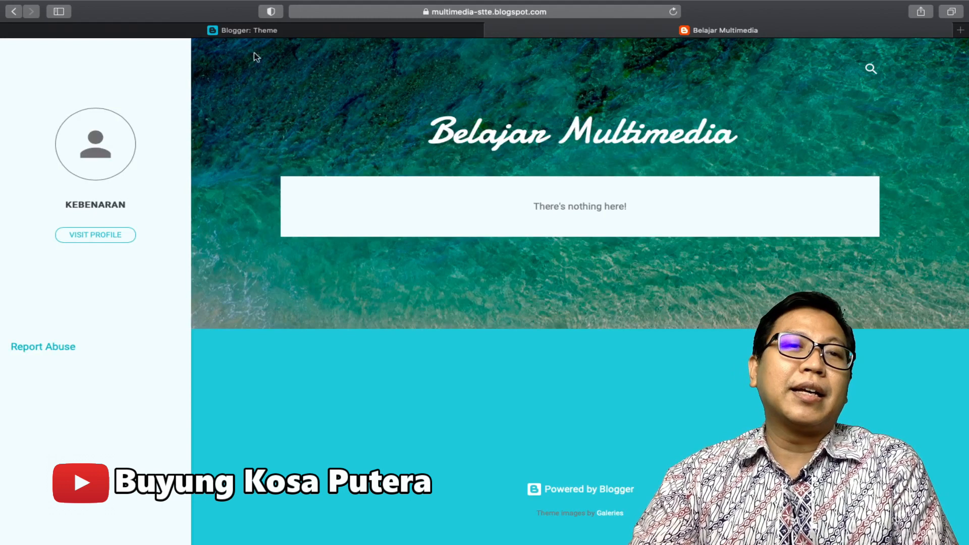
click(243, 32)
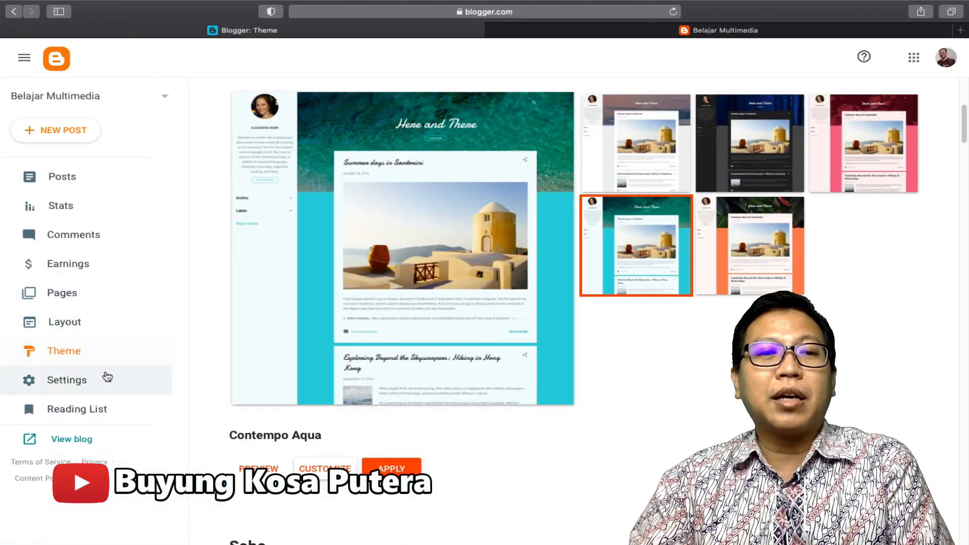
- Open the blog's layout and examine its gadget sections from the sidebars and header to the footer
click(124, 331)
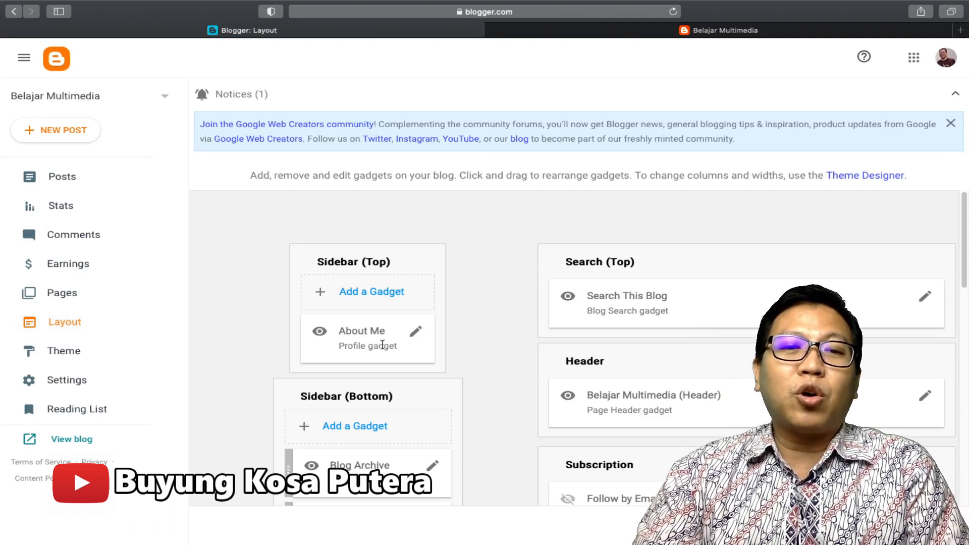
scroll(429, 330, down, 5)
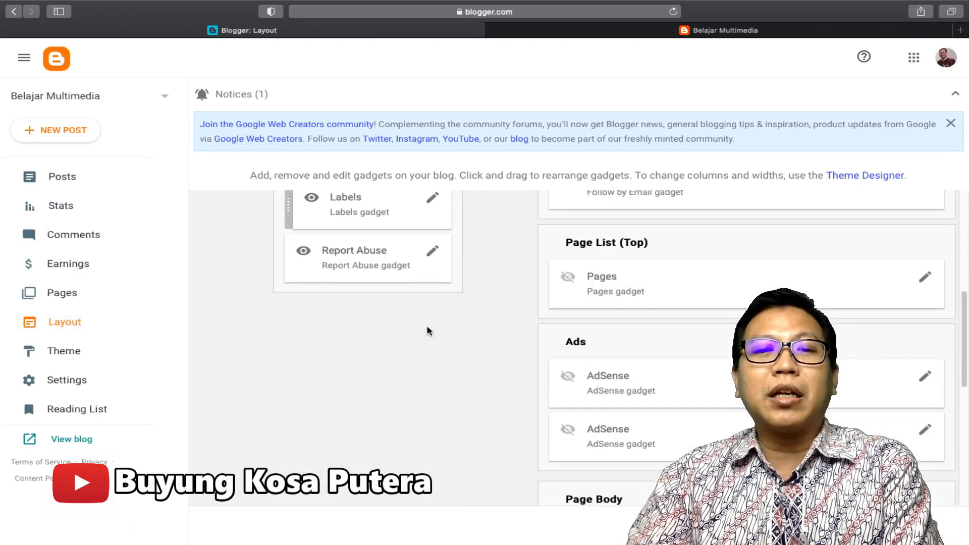
scroll(426, 332, up, 7)
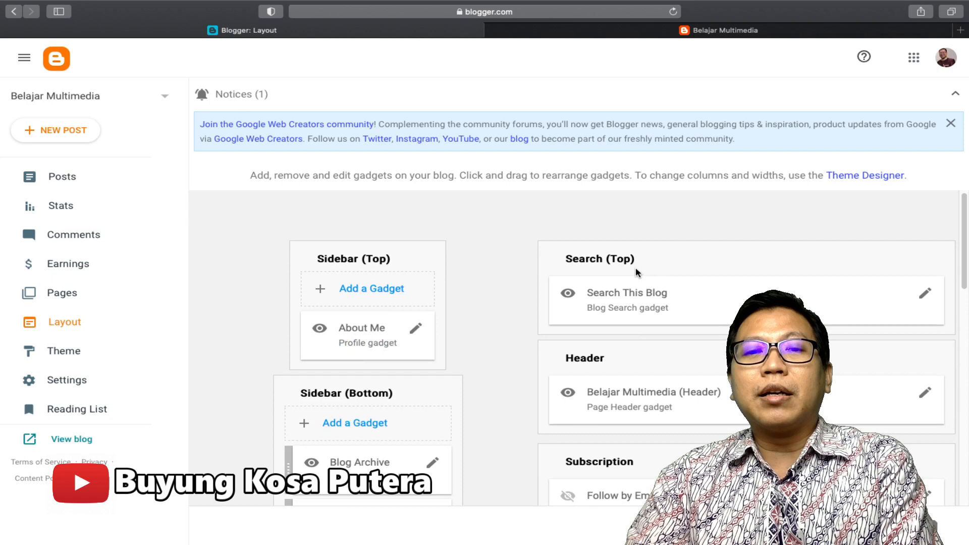
scroll(635, 268, down, 2)
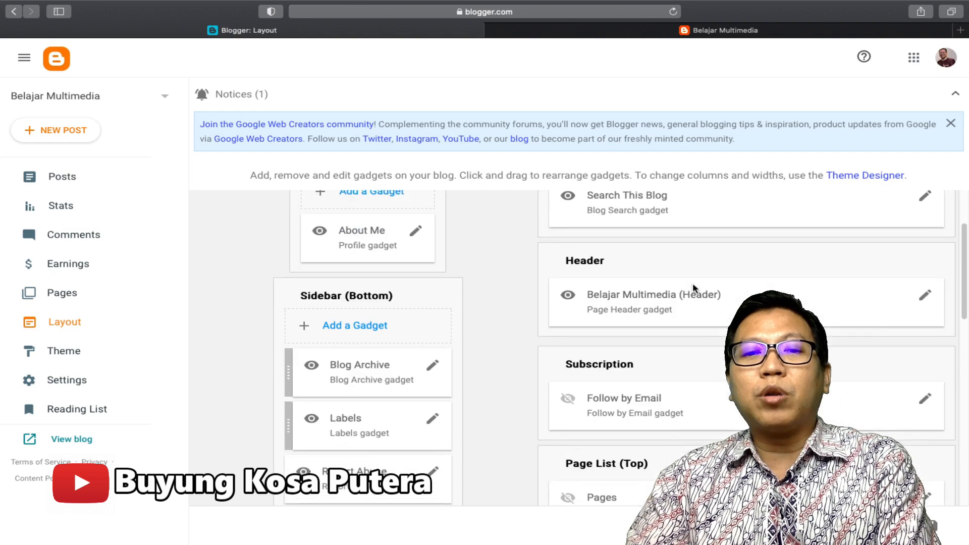
scroll(693, 287, down, 4)
scroll(693, 288, down, 2)
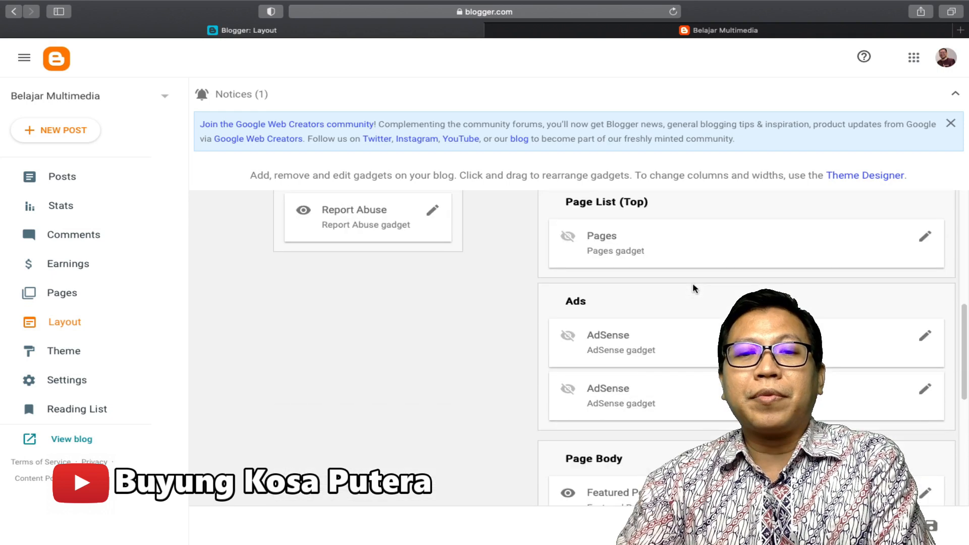
scroll(692, 288, down, 5)
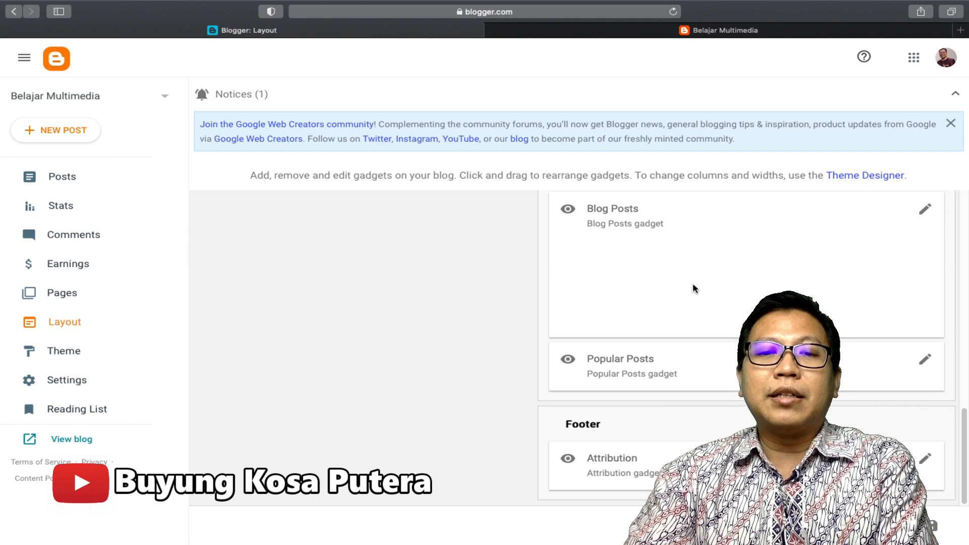
scroll(686, 430, up, 1)
scroll(684, 432, up, 12)
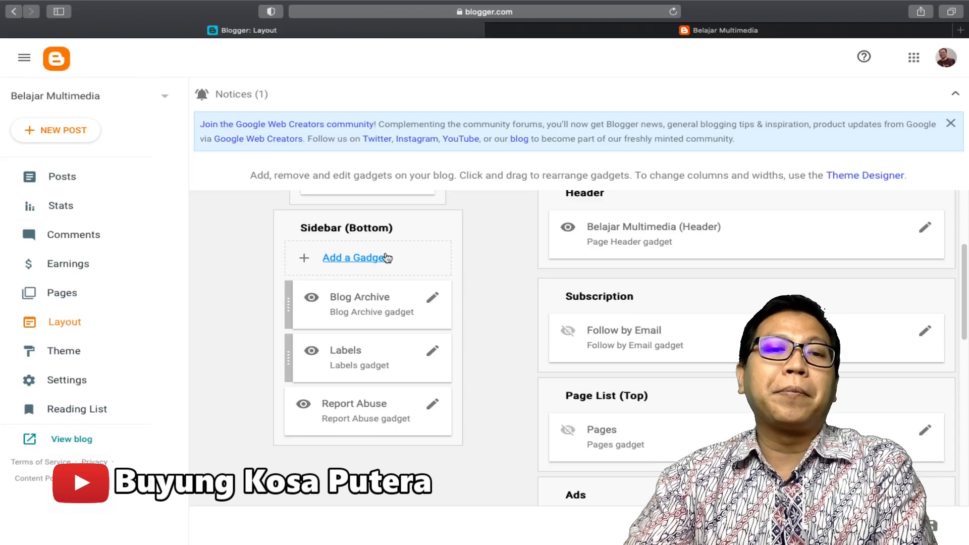
- Add a Blog Search gadget titled "Find" to the Sidebar (Bottom) section and save it
click(379, 258)
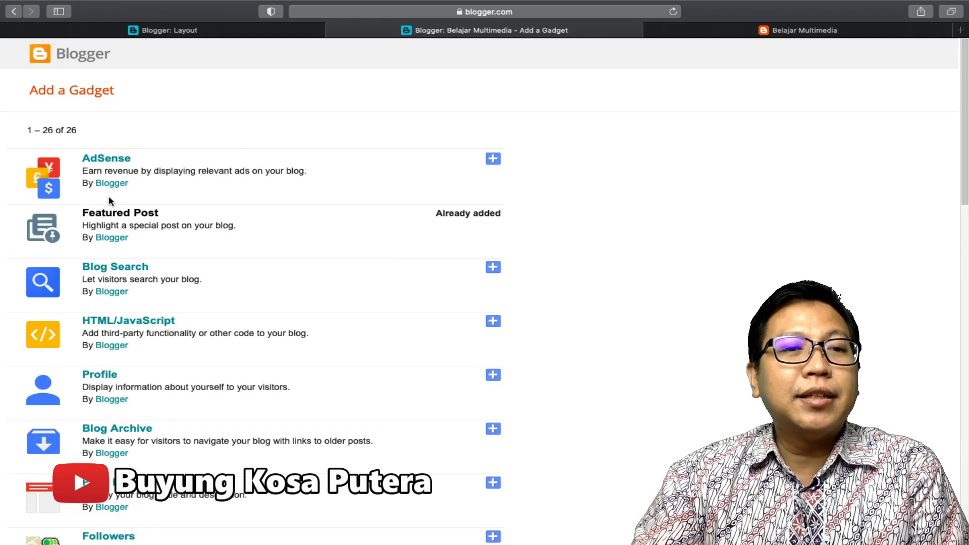
scroll(168, 186, down, 3)
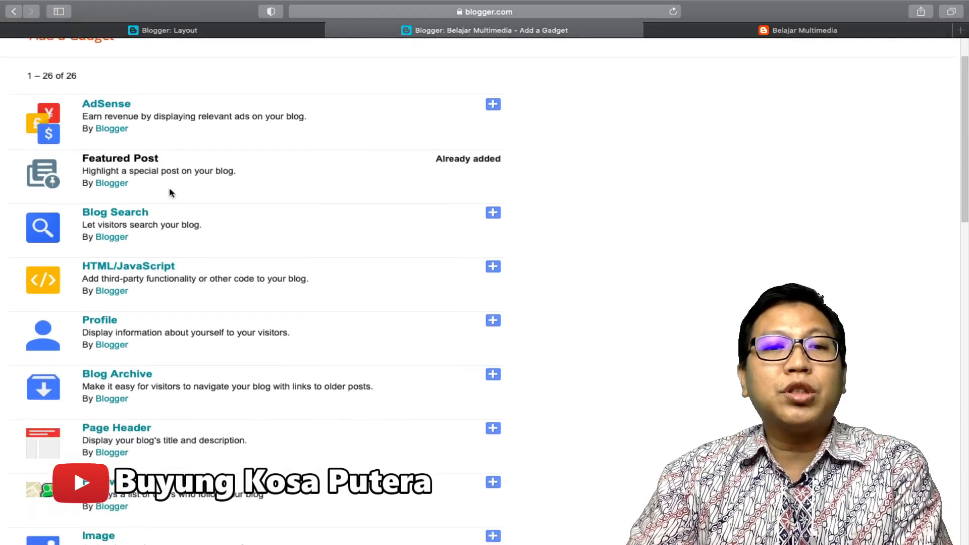
scroll(130, 153, down, 1)
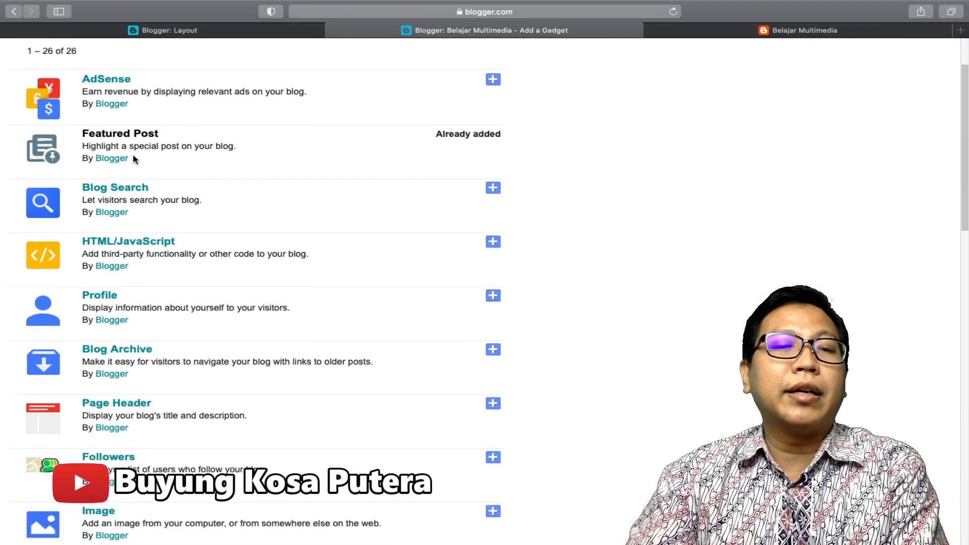
scroll(405, 155, down, 2)
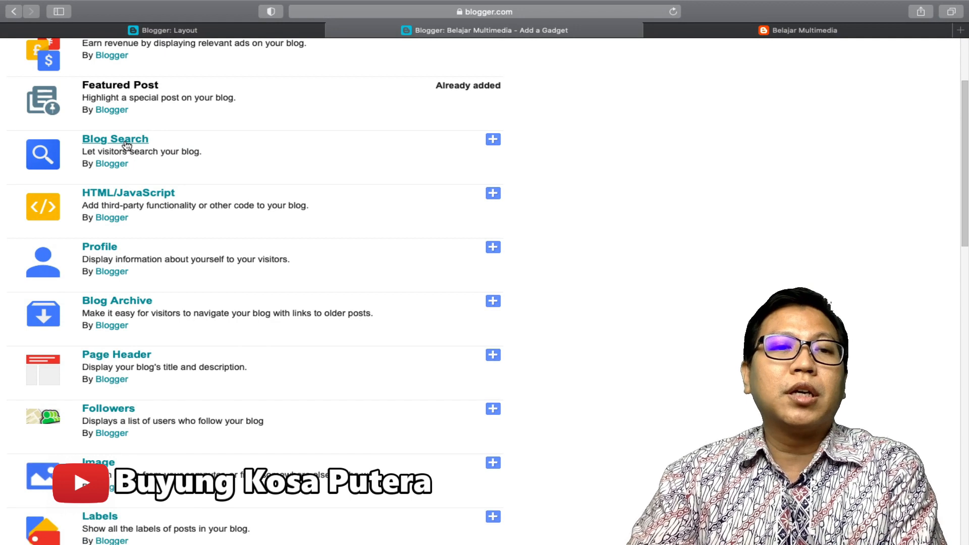
click(493, 141)
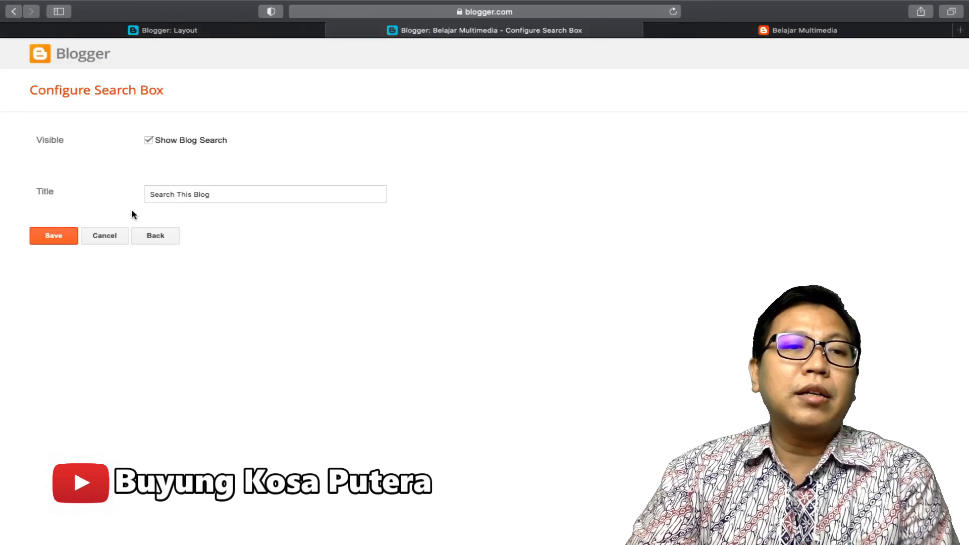
click(199, 195)
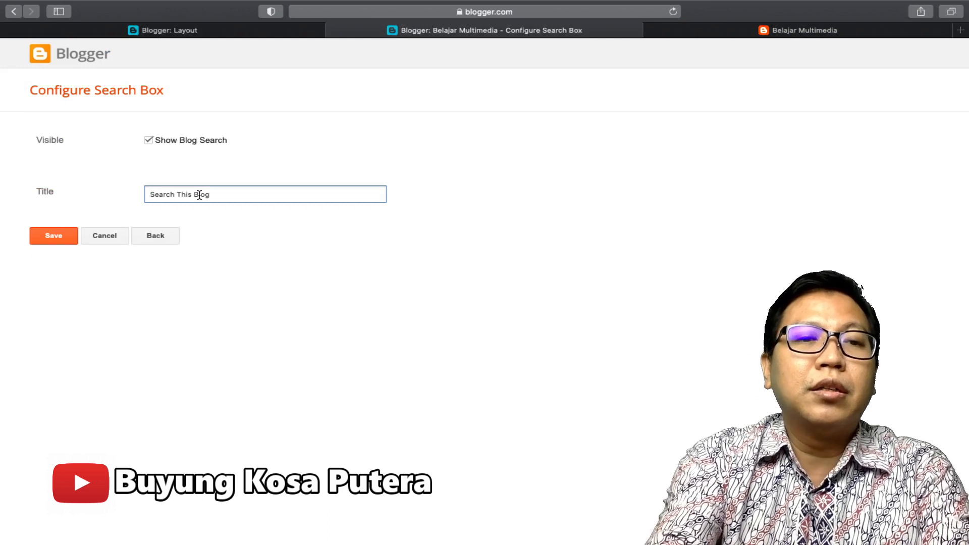
text(Fi)
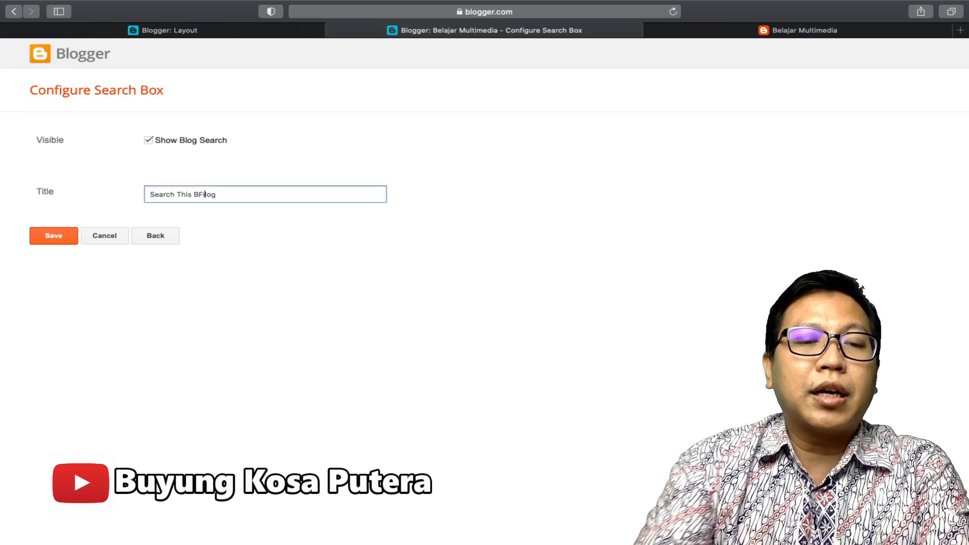
key(super+a)
text(F)
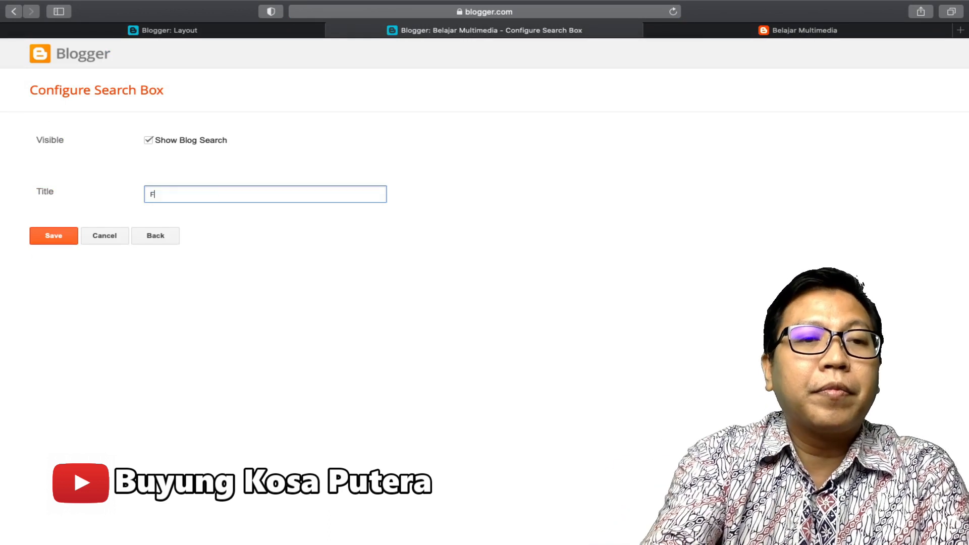
text(ind)
click(50, 236)
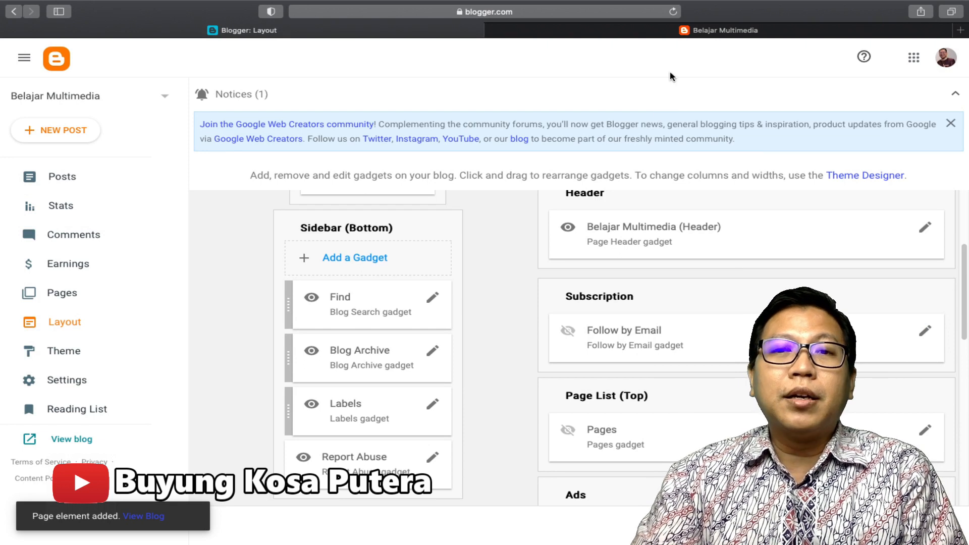
- Reload the public blog page to check the search gadget in its sidebar, and return to the layout editor
click(687, 32)
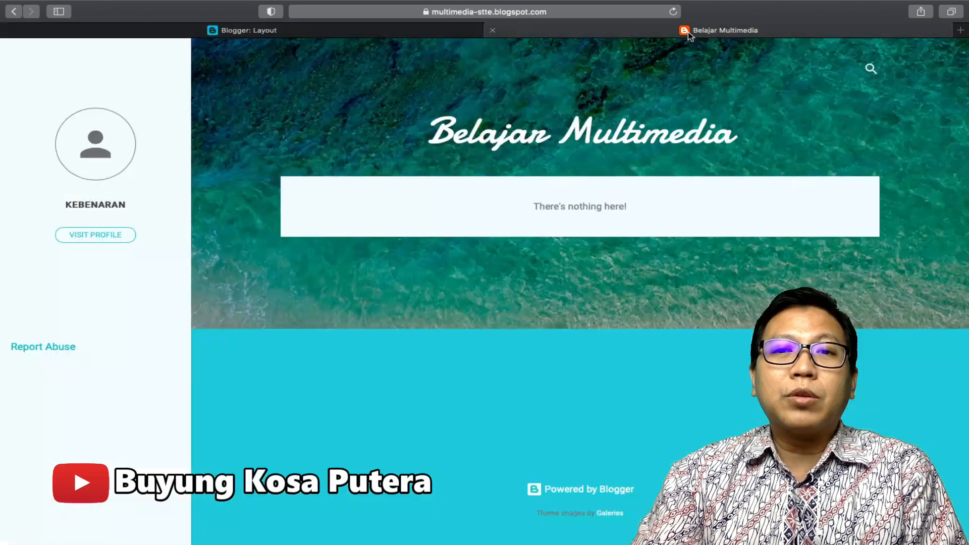
click(605, 11)
key(Return)
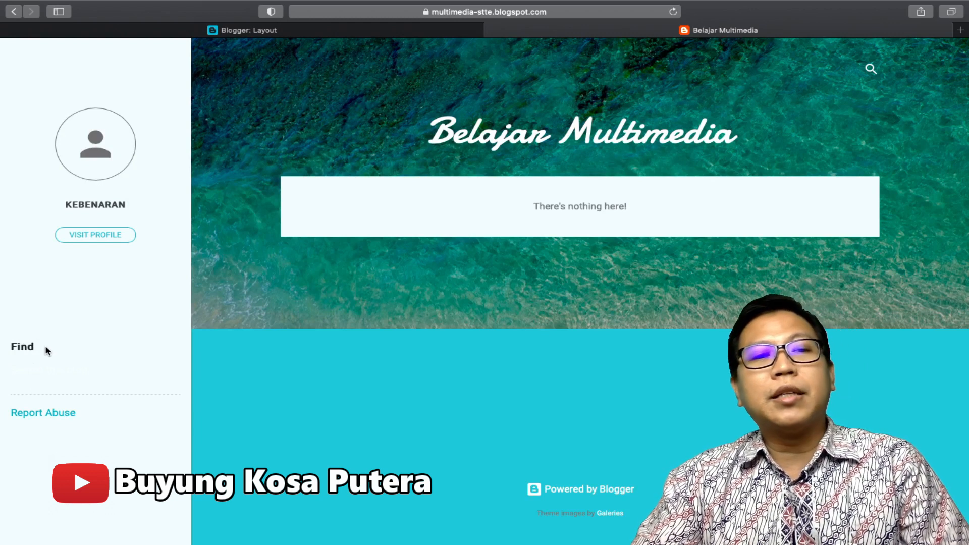
click(263, 45)
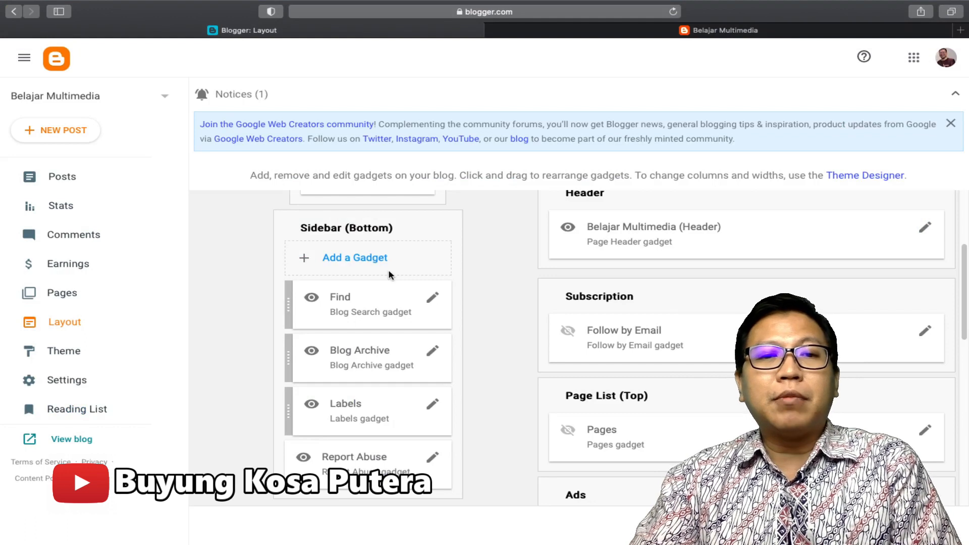
- Add a Blog Archive gadget titled "Data Blog" to the Sidebar (Bottom) section and save it
click(380, 260)
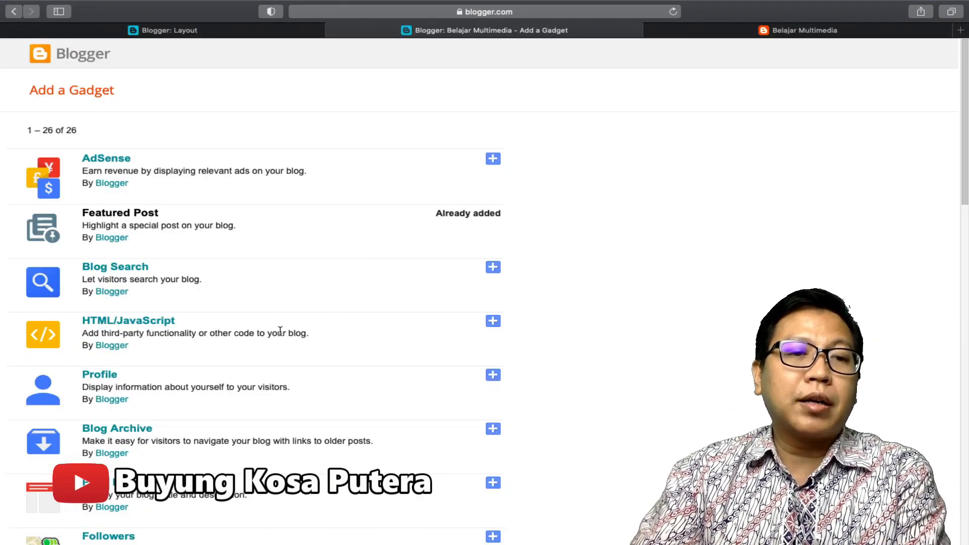
scroll(280, 331, down, 3)
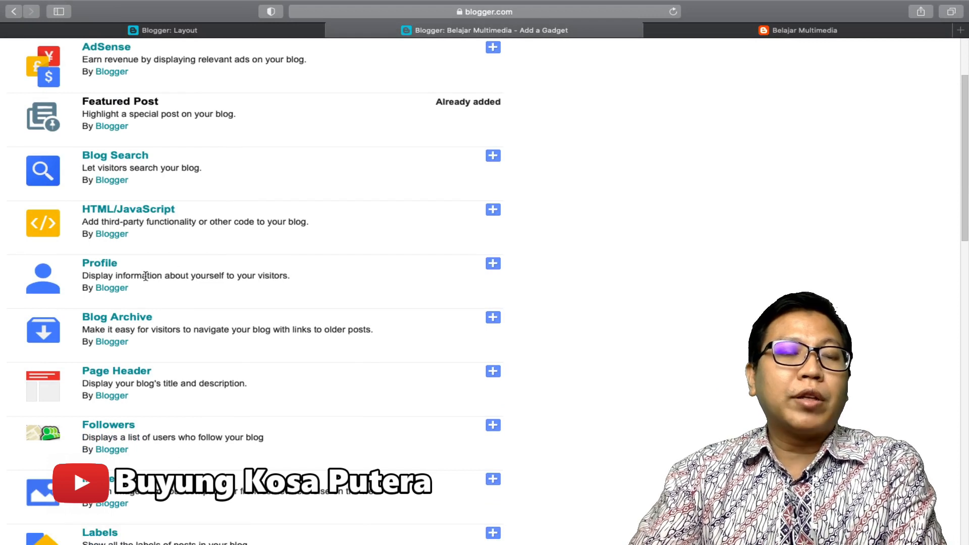
scroll(145, 275, down, 1)
scroll(187, 281, down, 4)
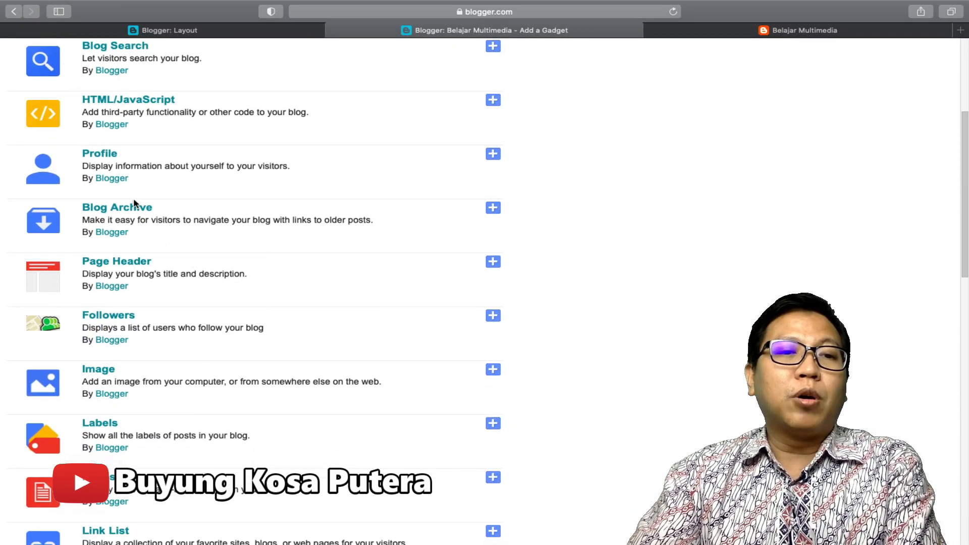
click(494, 208)
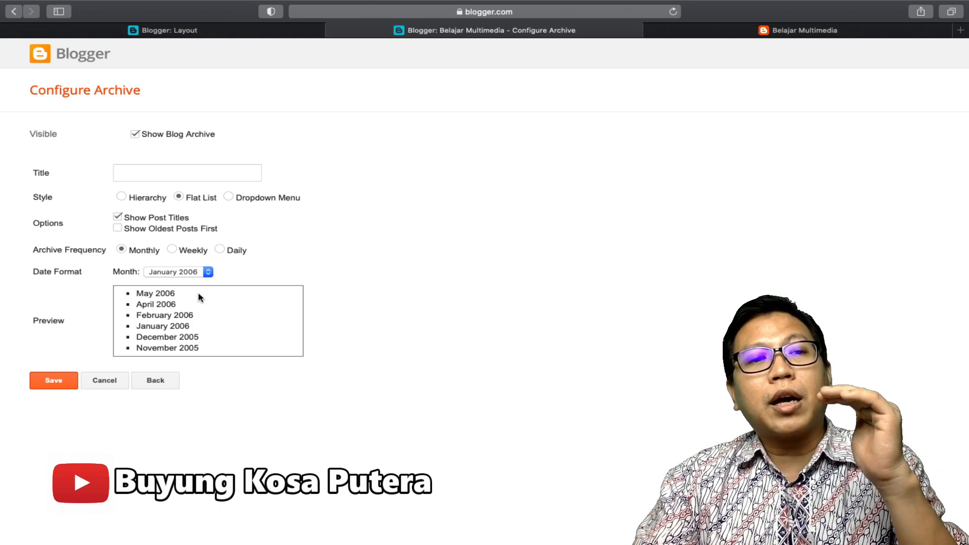
click(169, 174)
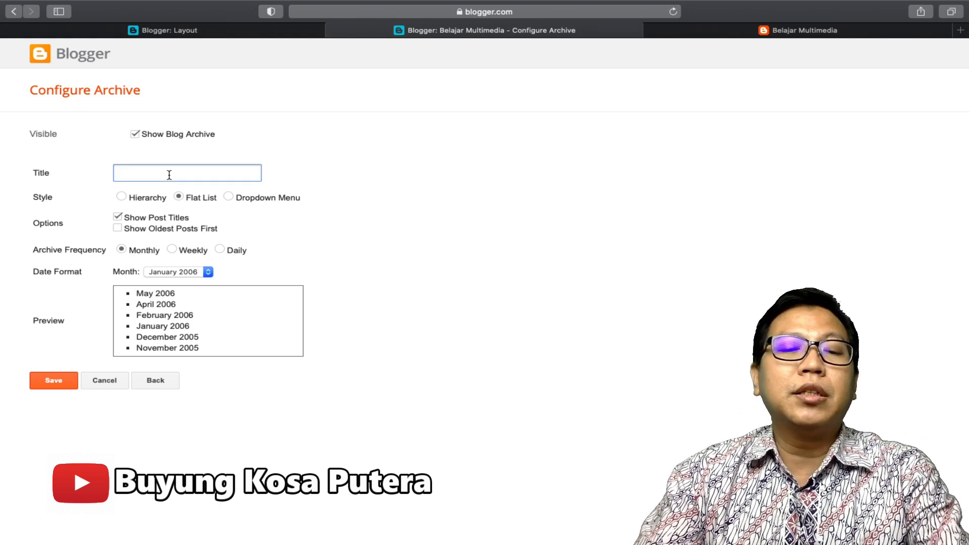
text(Data Blog)
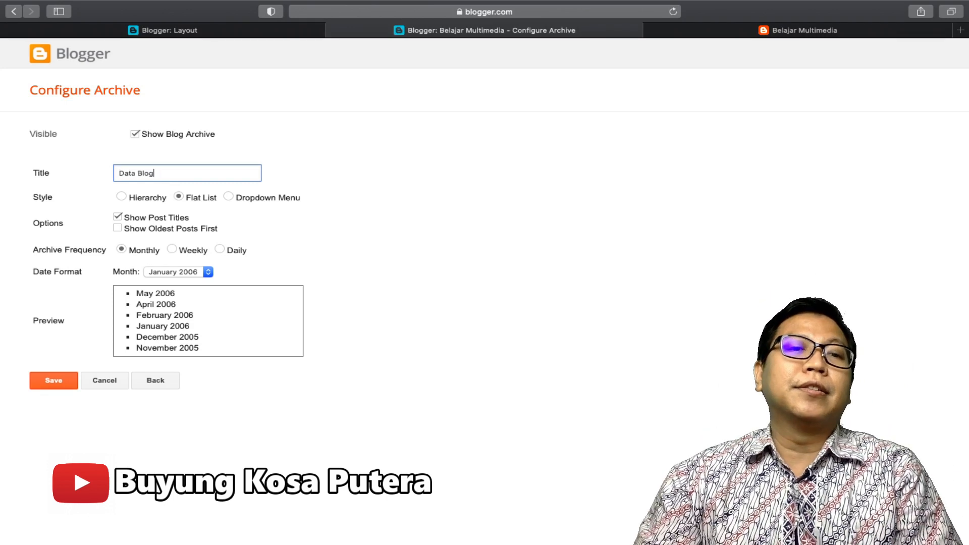
click(41, 380)
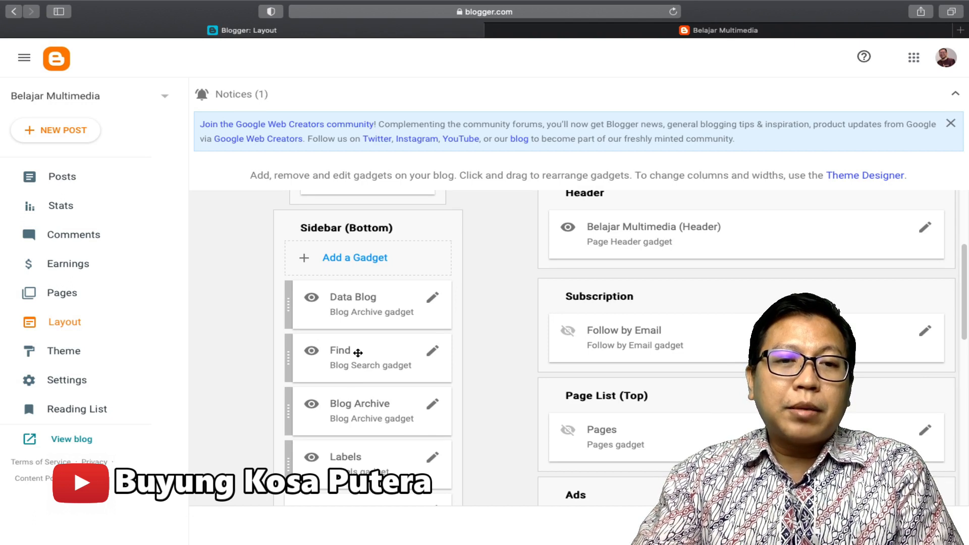
- Move the Find gadget above Data Blog in the Sidebar (Bottom) section, save the layout, and check the reloaded public blog page
drag(358, 353, 359, 293)
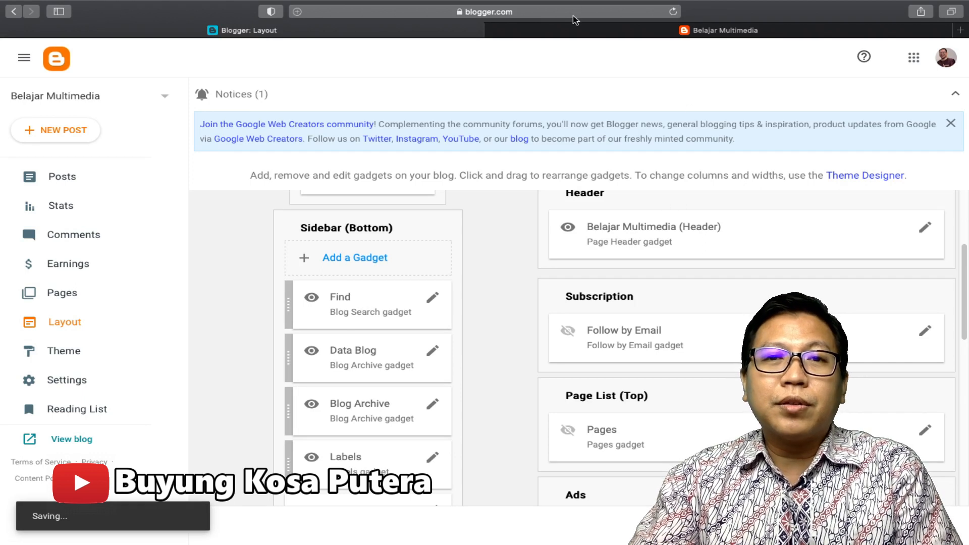
click(612, 28)
click(600, 10)
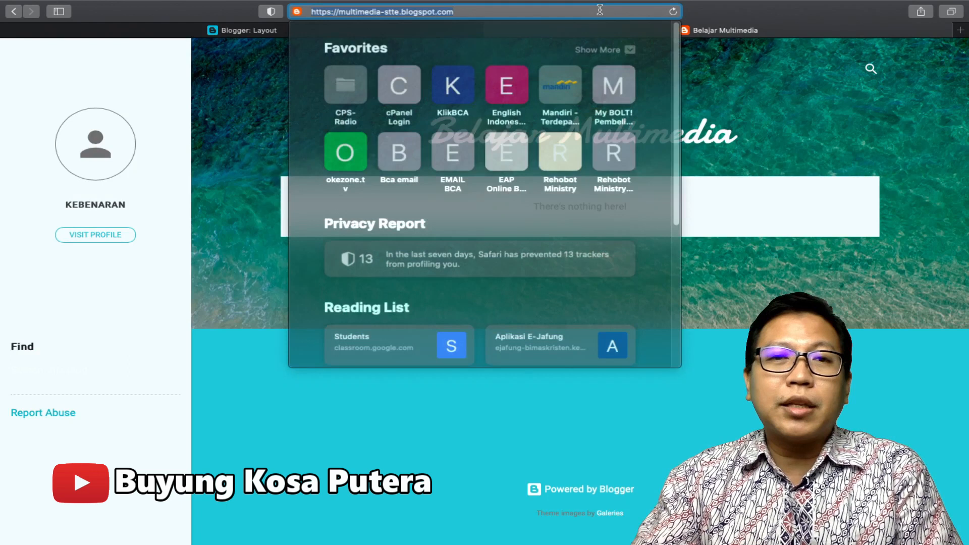
key(Return)
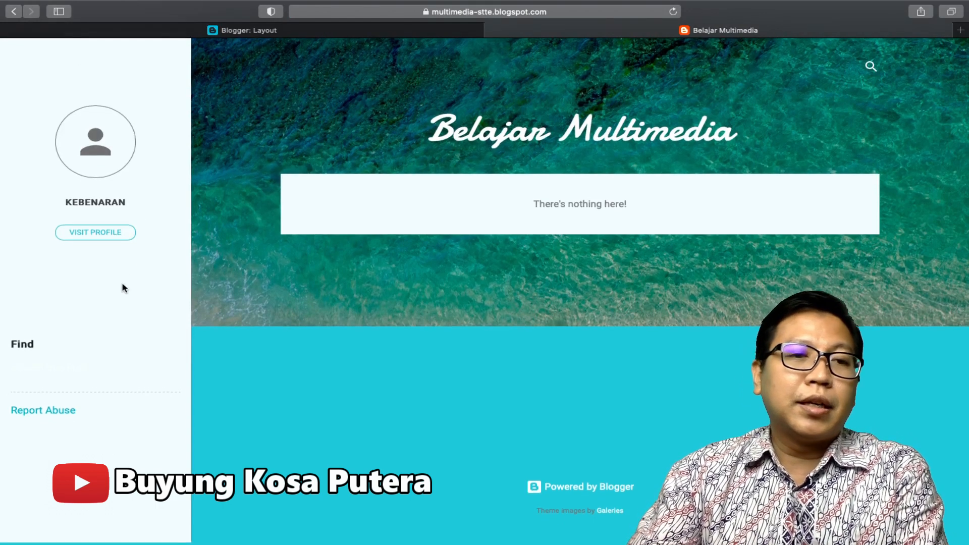
scroll(83, 311, down, 1)
scroll(84, 312, up, 1)
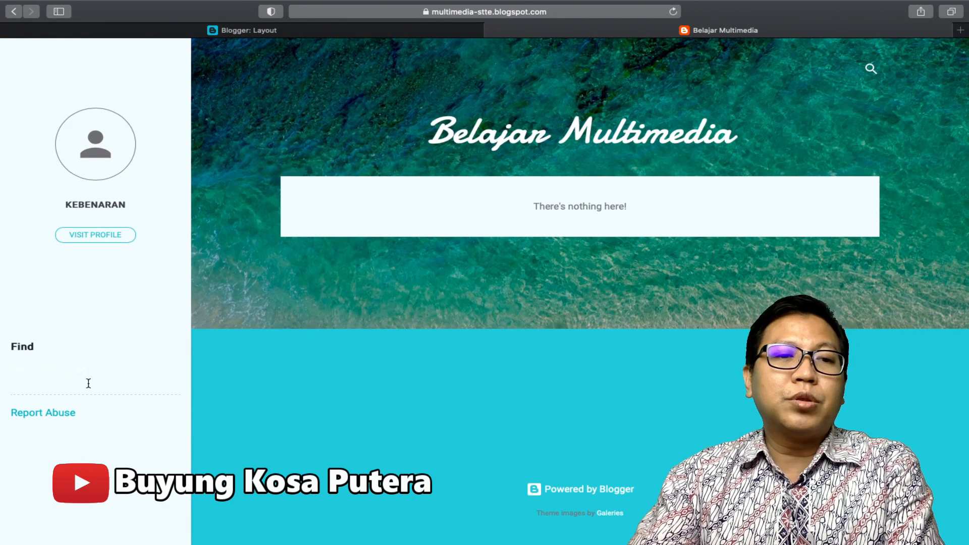
- Return to the layout editor and examine the gadgets in the Sidebar (Bottom) section and the sections around it
click(258, 33)
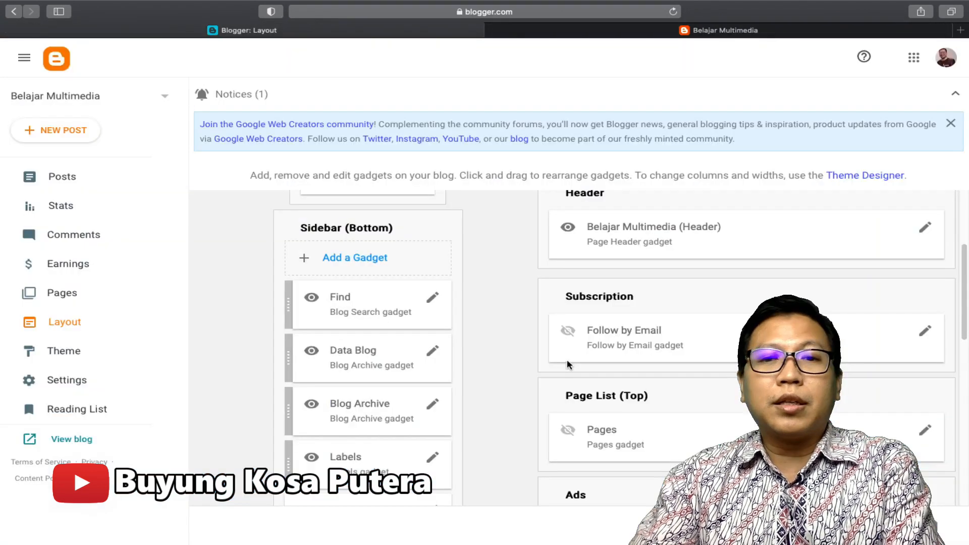
scroll(380, 372, down, 3)
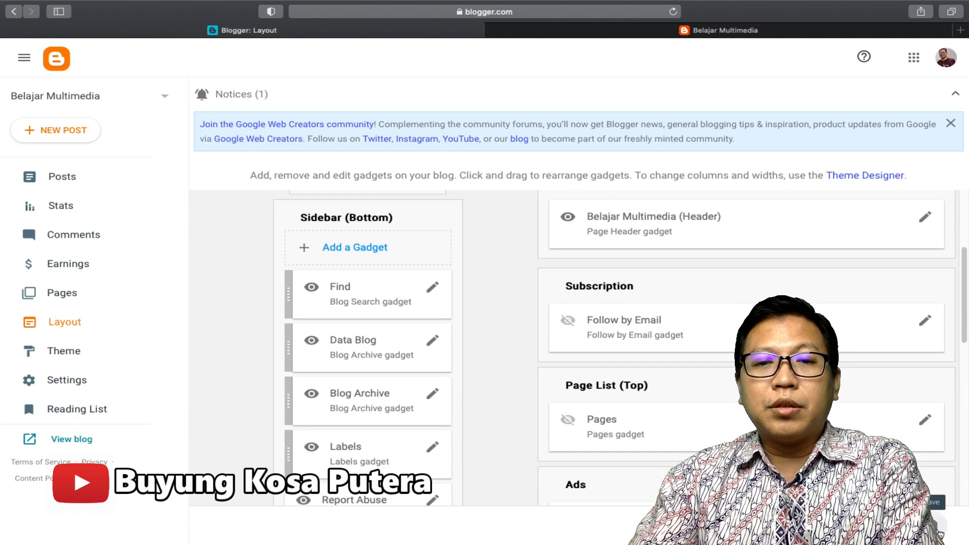
scroll(371, 425, down, 1)
scroll(402, 431, down, 1)
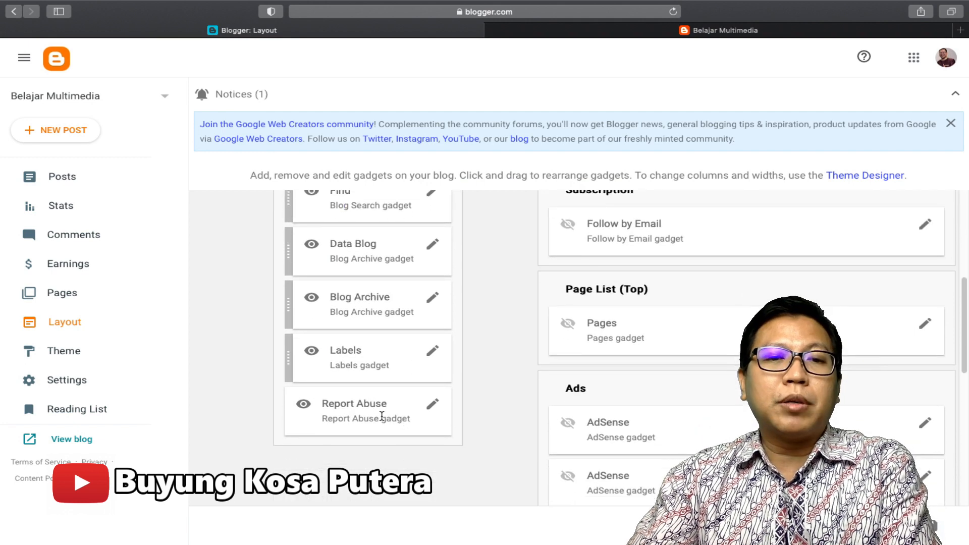
scroll(394, 371, up, 3)
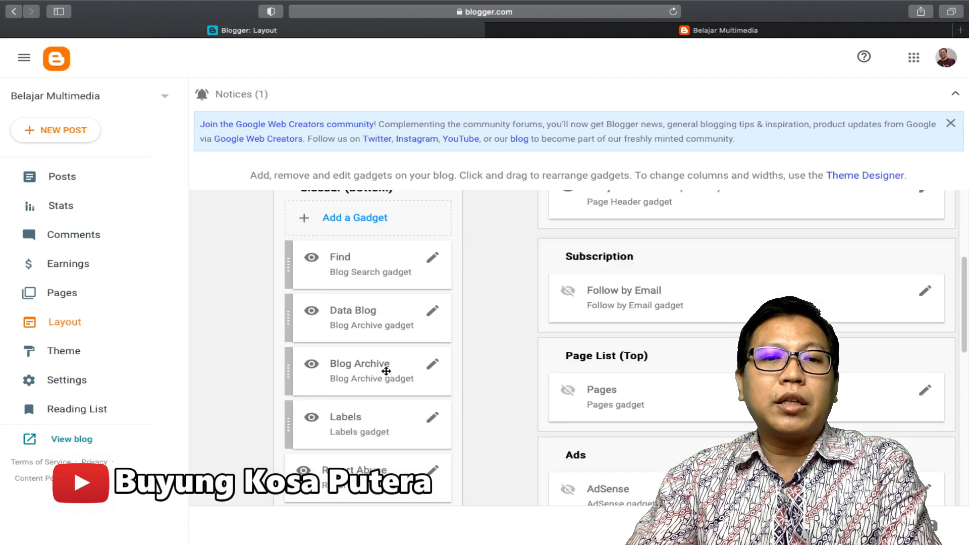
scroll(387, 377, up, 1)
scroll(386, 378, up, 3)
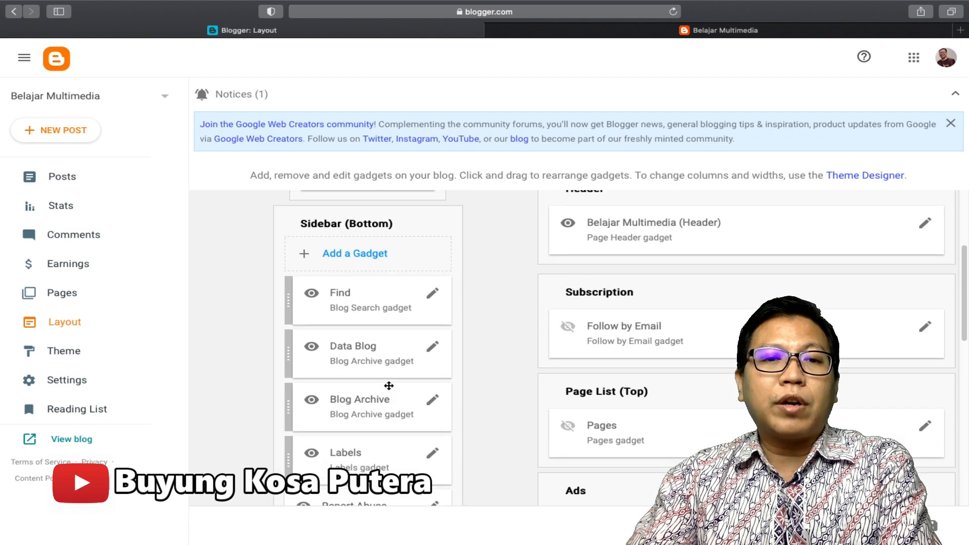
scroll(378, 351, up, 1)
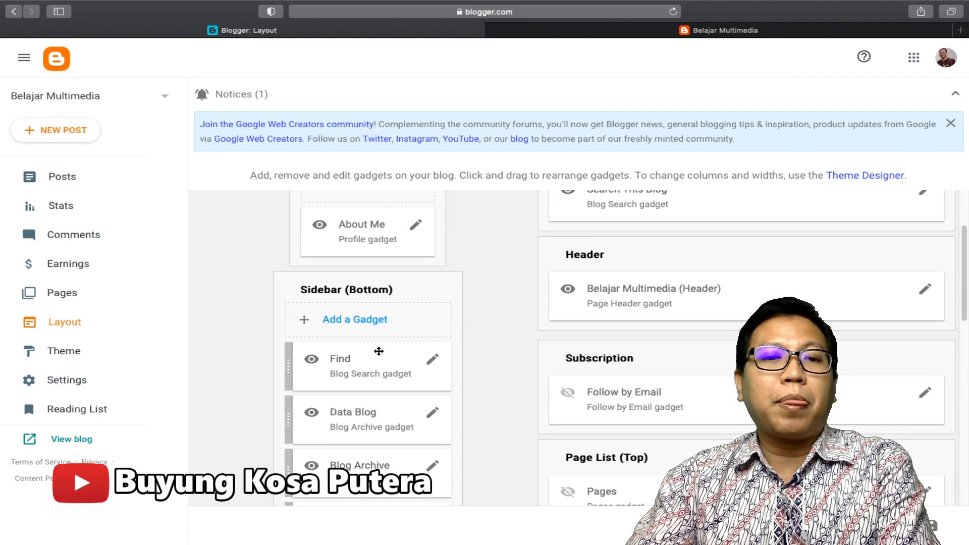
scroll(379, 351, up, 1)
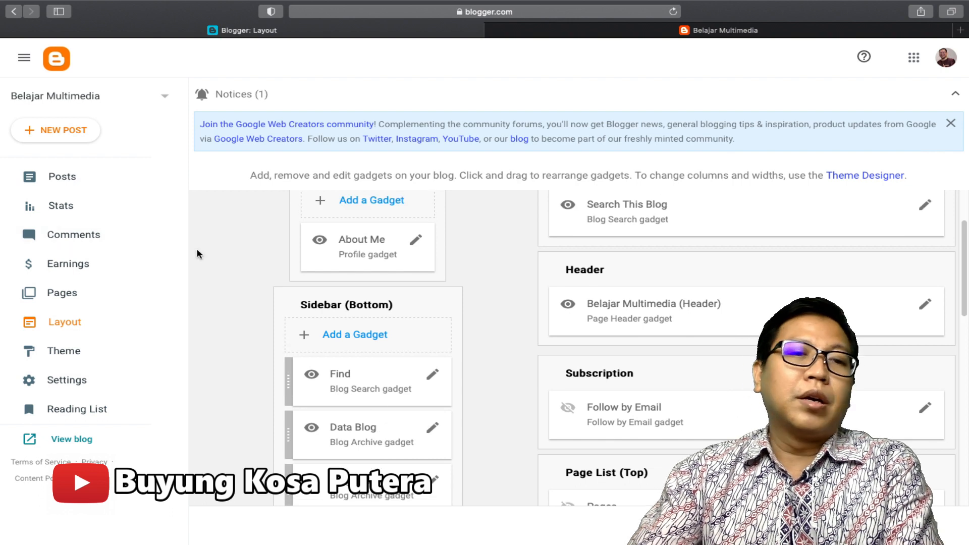
- Start a new Link List gadget in the Sidebar (Bottom) section and title it "Silahkan Kunjungi"
click(345, 343)
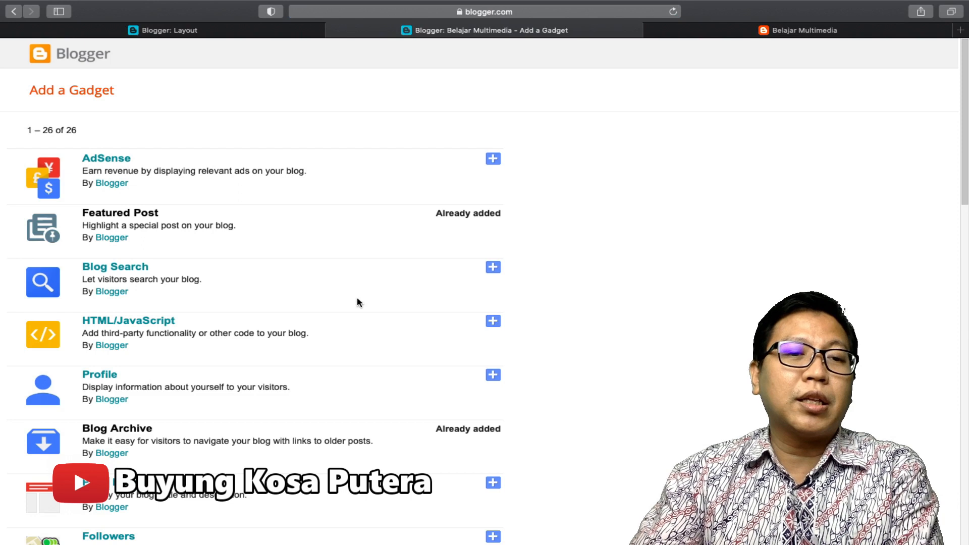
scroll(357, 301, down, 5)
scroll(276, 319, down, 3)
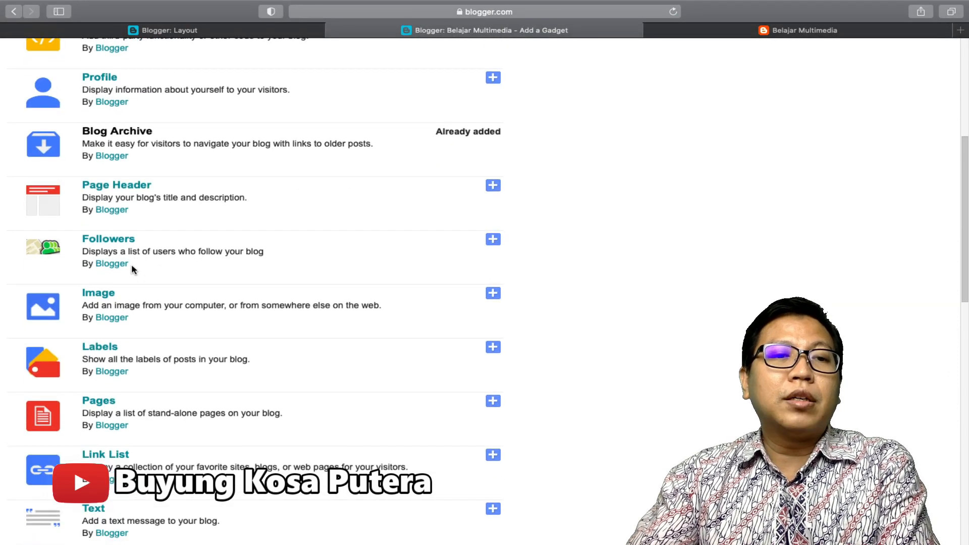
scroll(175, 272, down, 1)
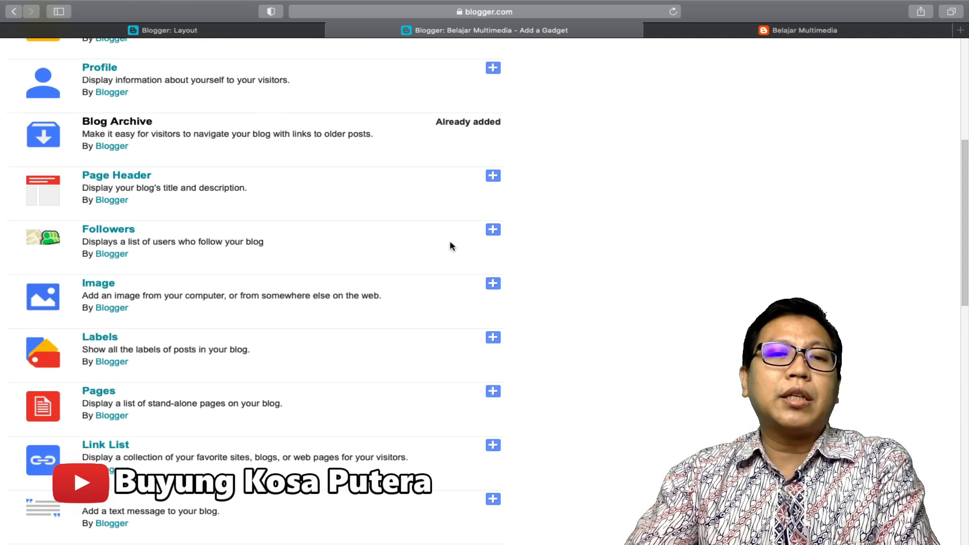
scroll(265, 265, down, 2)
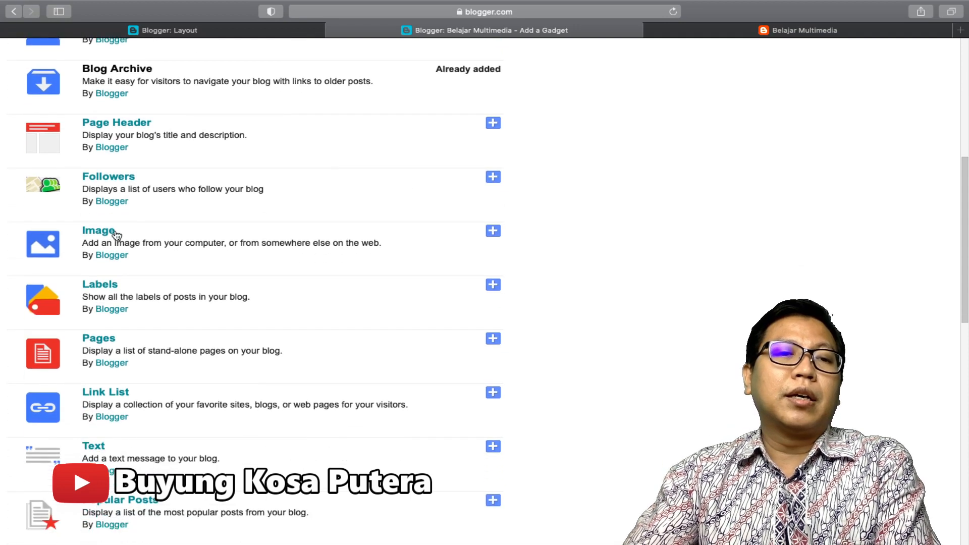
scroll(105, 236, down, 4)
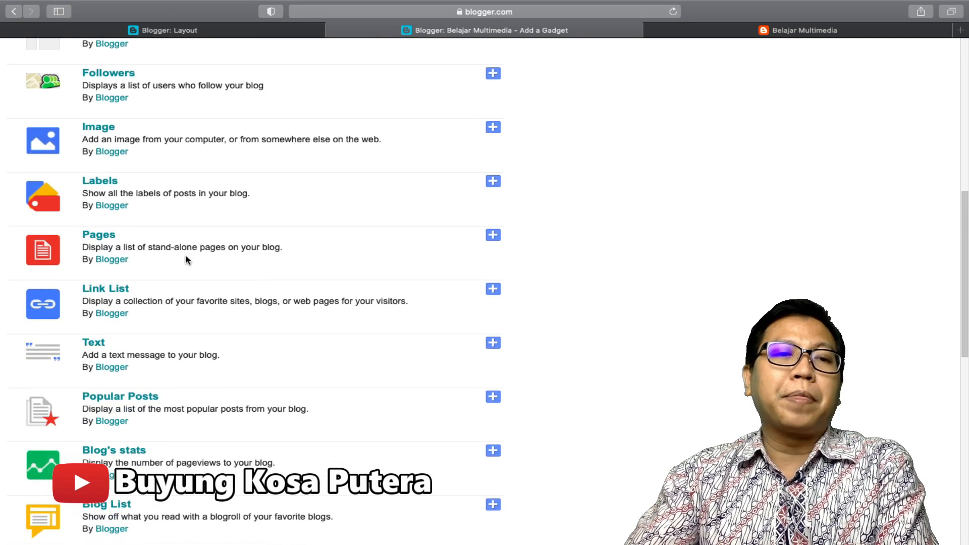
scroll(135, 218, down, 2)
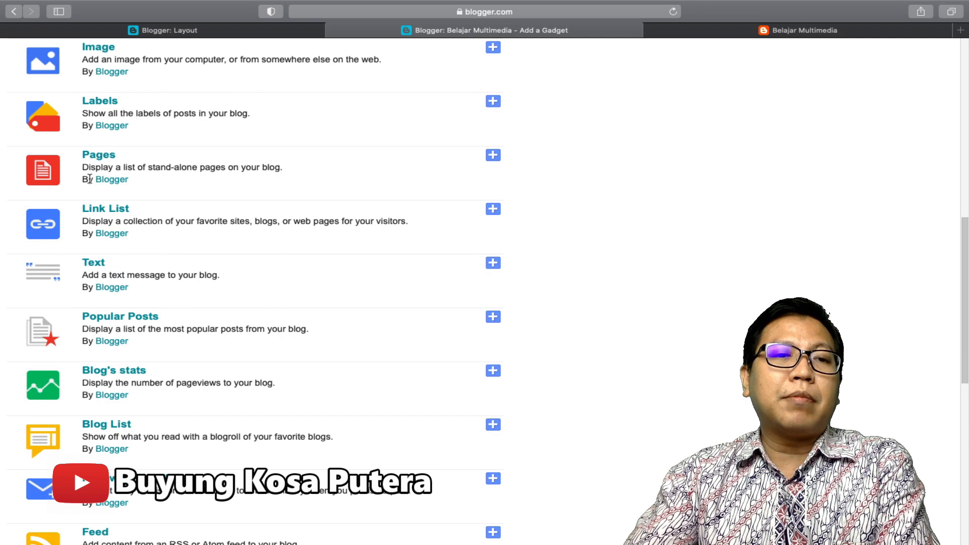
scroll(89, 179, down, 2)
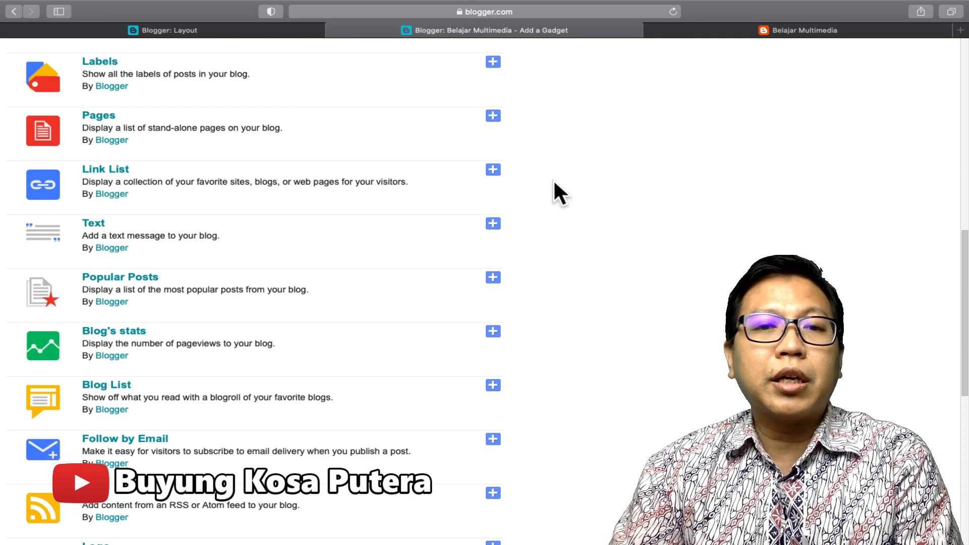
click(491, 172)
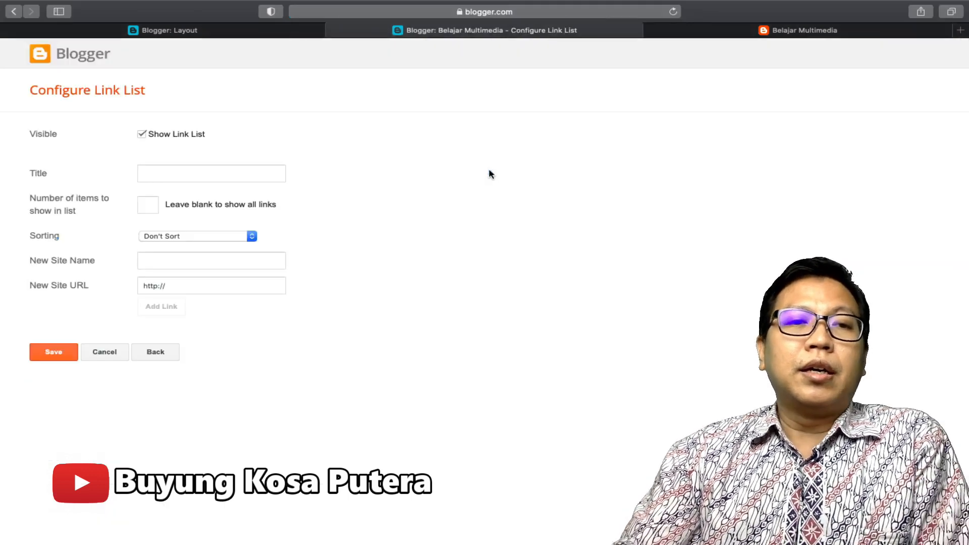
click(194, 173)
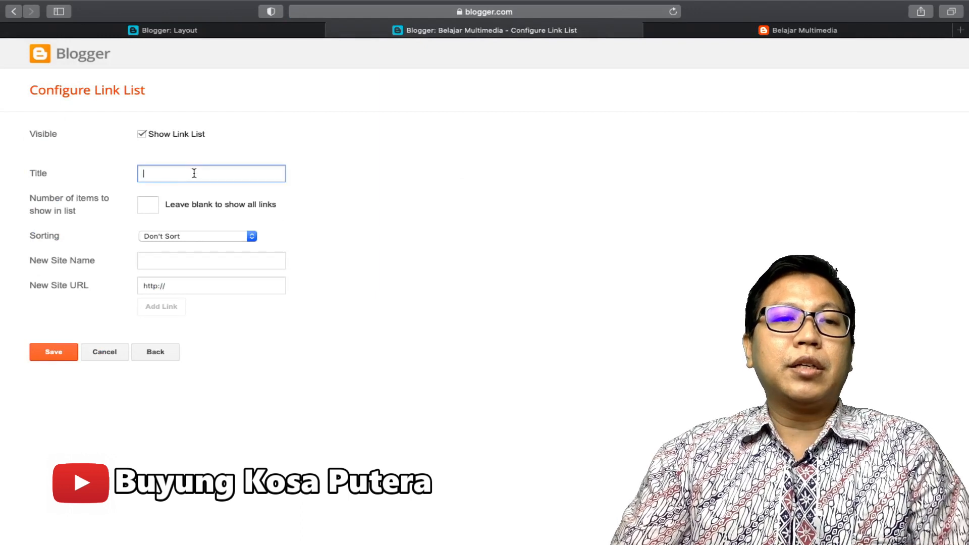
text(Silahkan Kunjungi)
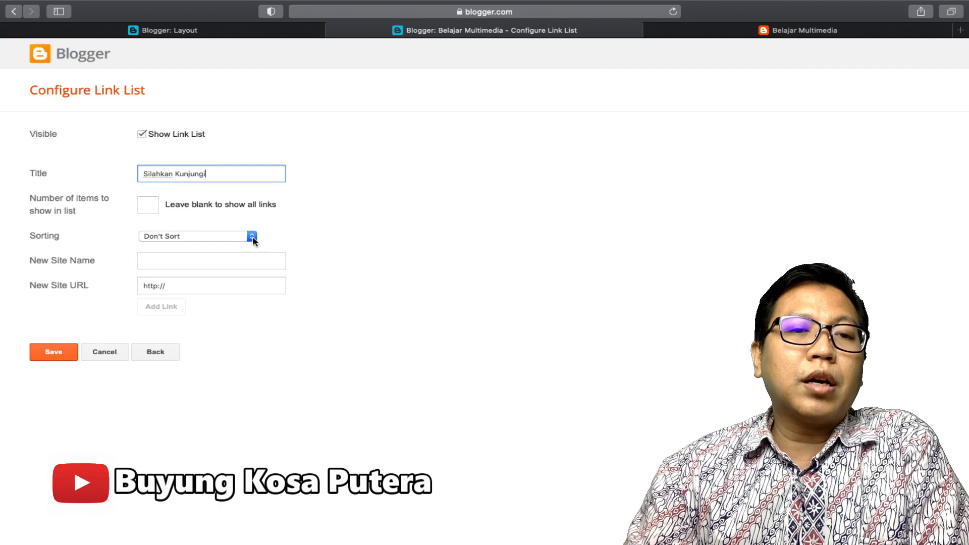
click(182, 265)
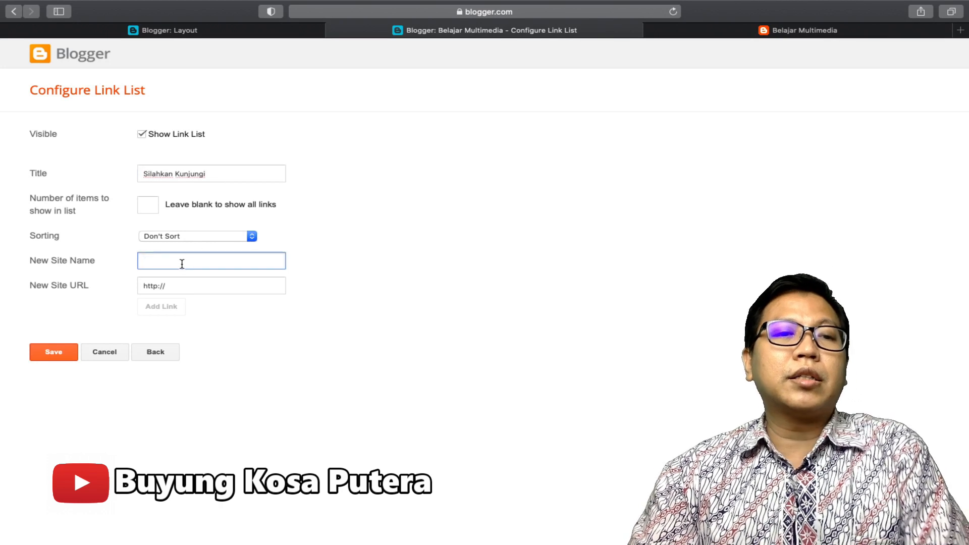
text(STT Ekumene)
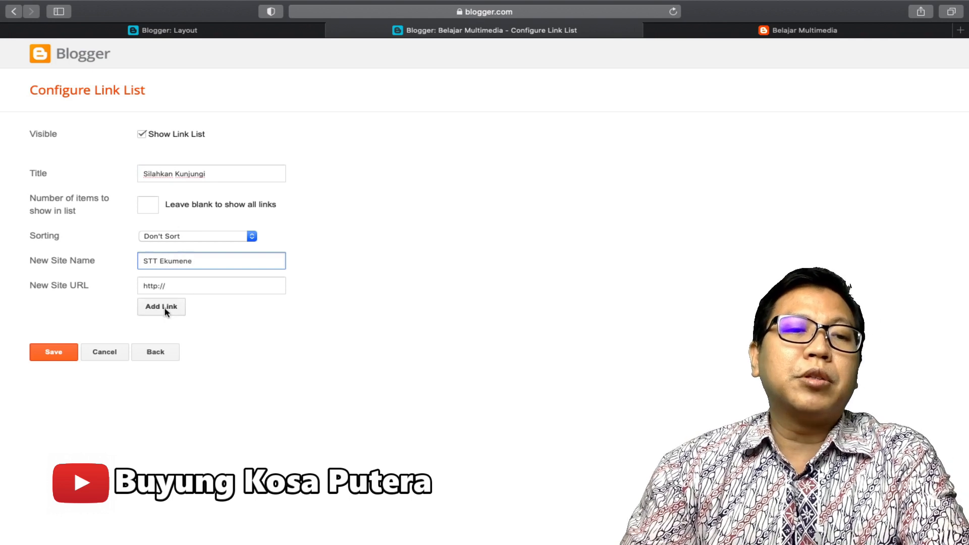
drag(189, 286, 88, 284)
text(www.st)
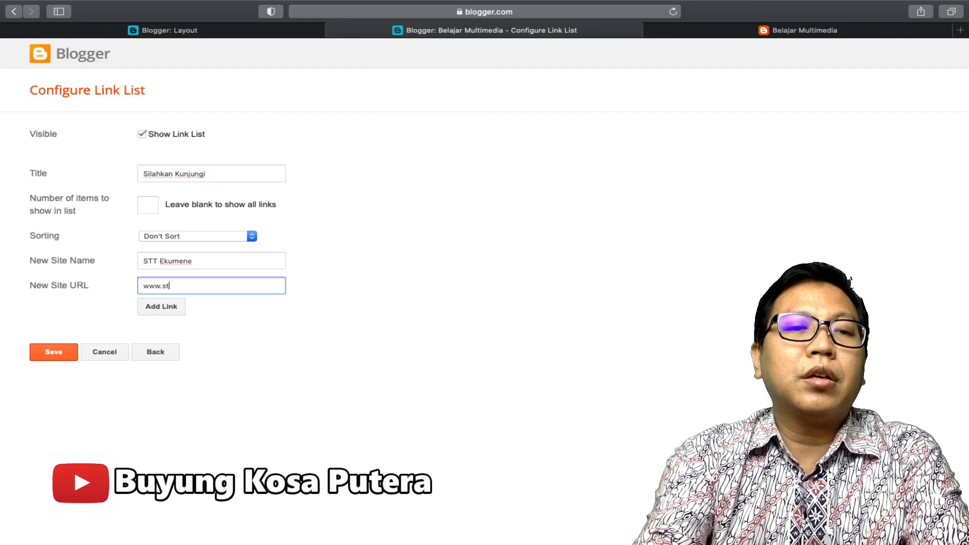
text(tekumene.ac.id)
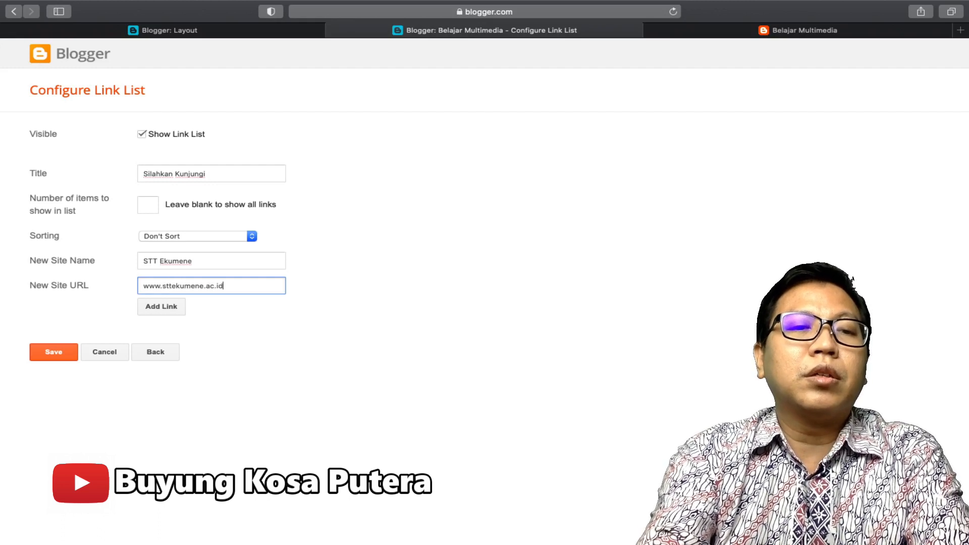
click(157, 308)
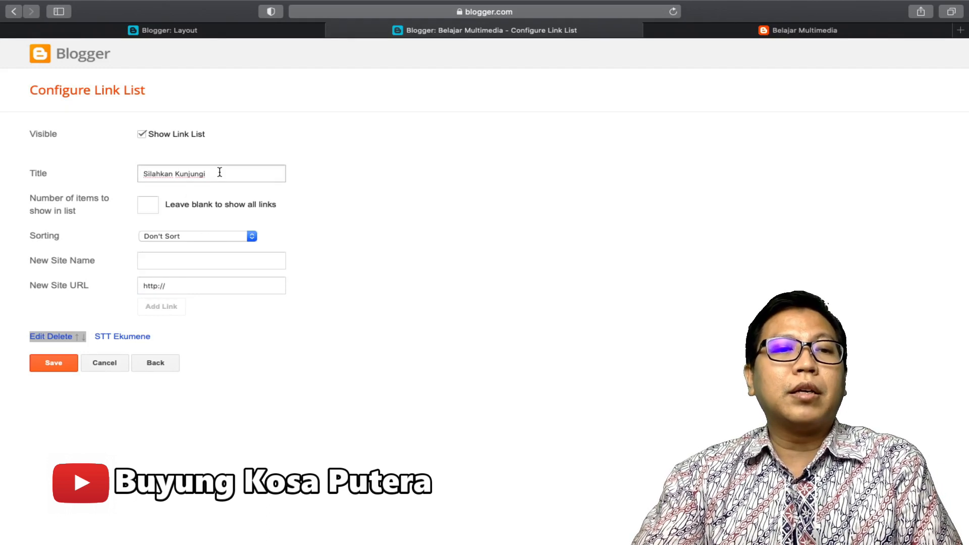
- Add a second link with the site owner's full name and personal website address, and save the Link List gadget
click(201, 258)
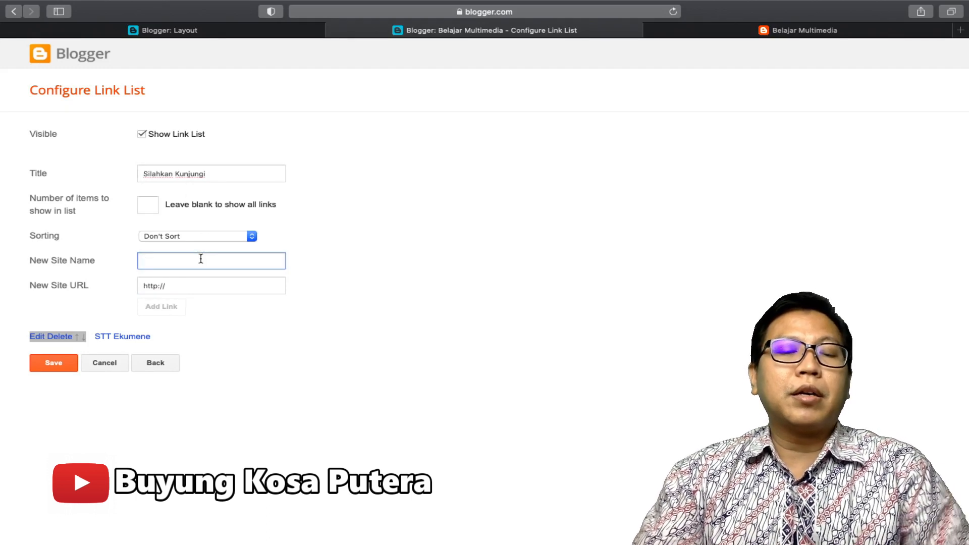
text(B)
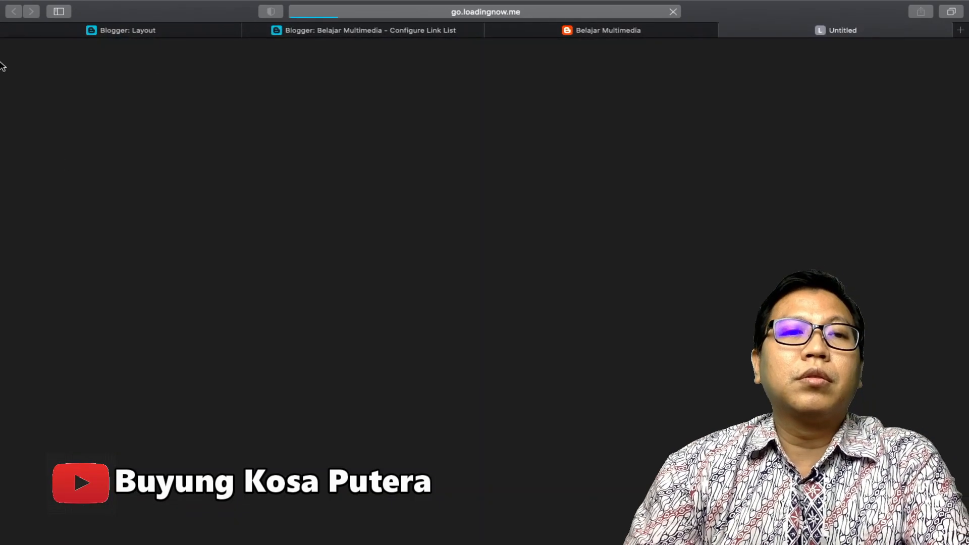
click(162, 33)
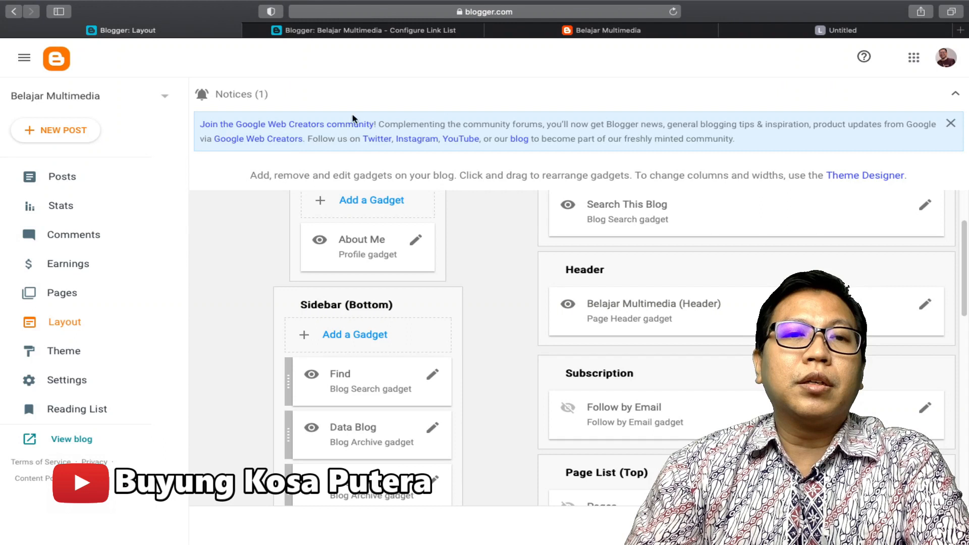
click(367, 33)
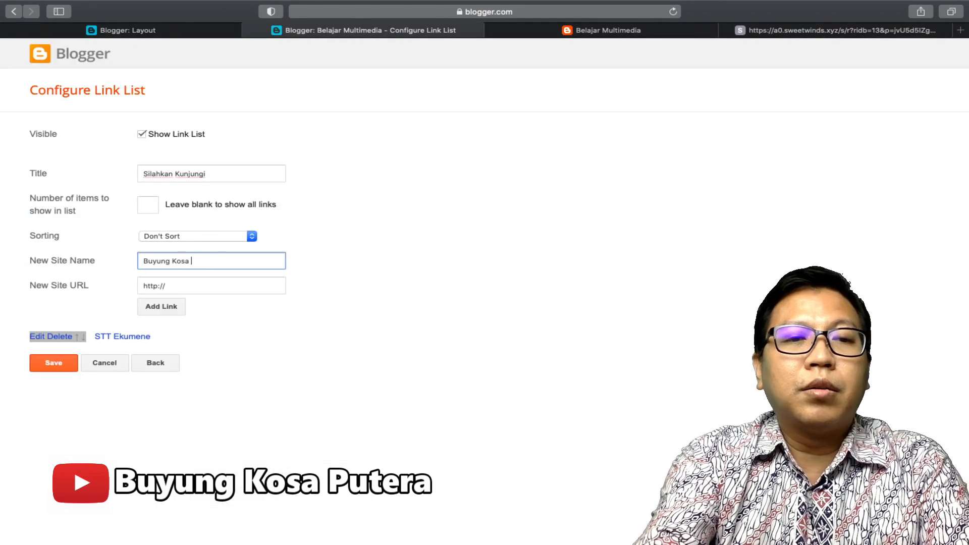
click(220, 286)
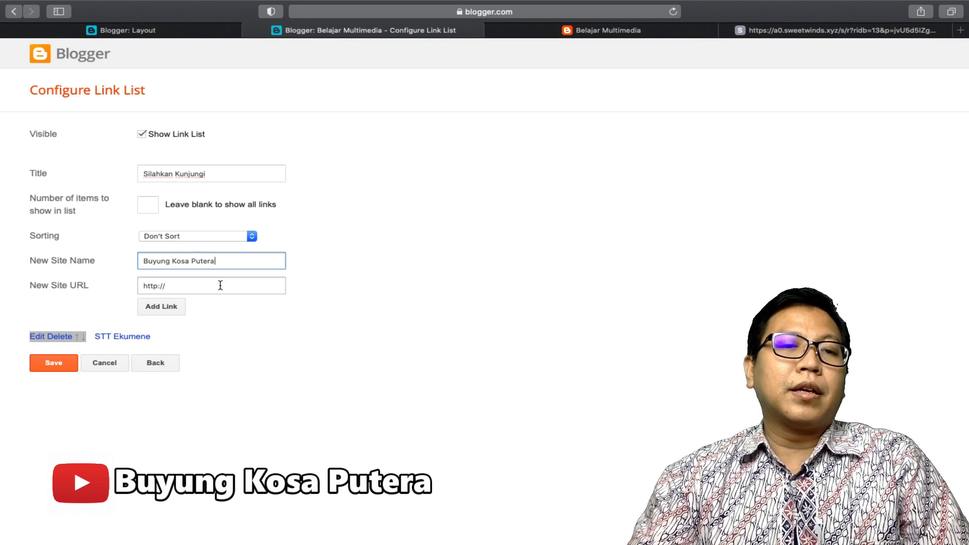
key(super+a)
text(www.buyungkos)
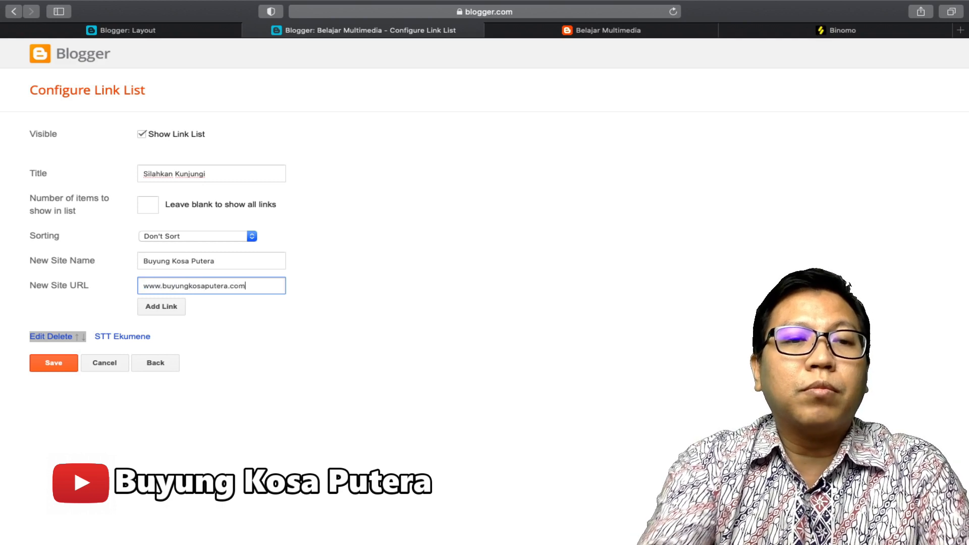
click(163, 304)
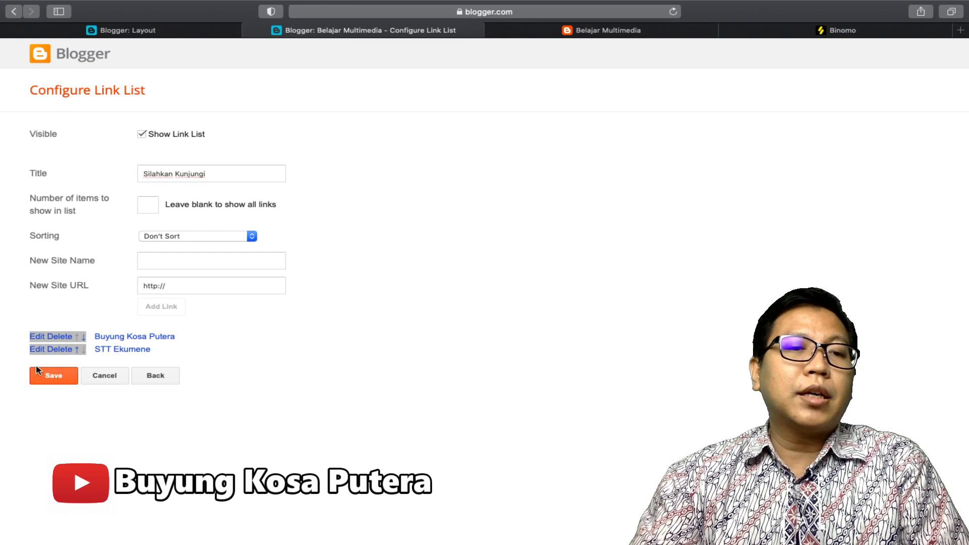
click(43, 378)
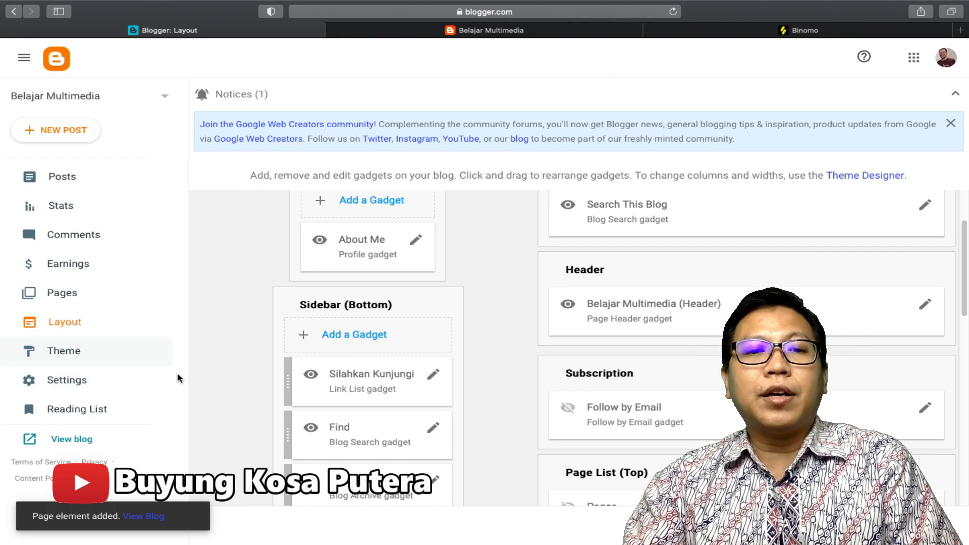
scroll(259, 362, down, 5)
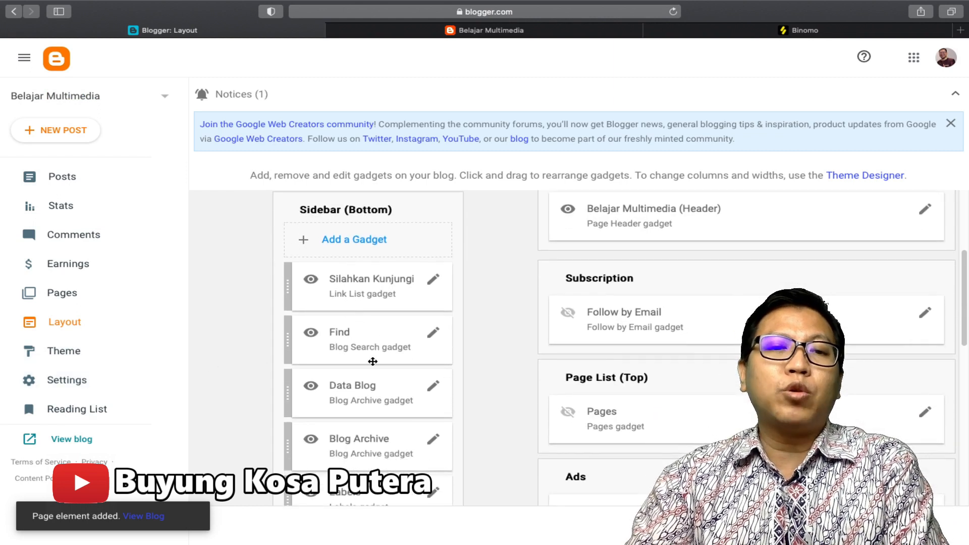
- Move the "Silahkan Kunjungi" Link List gadget below the Blog Archive gadget in the Sidebar (Bottom) section
drag(389, 250, 389, 406)
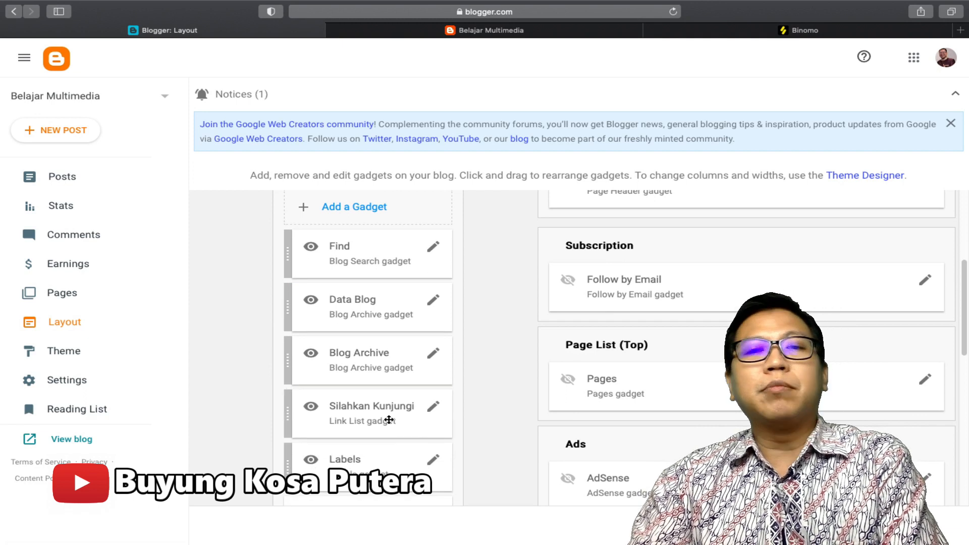
scroll(498, 312, down, 1)
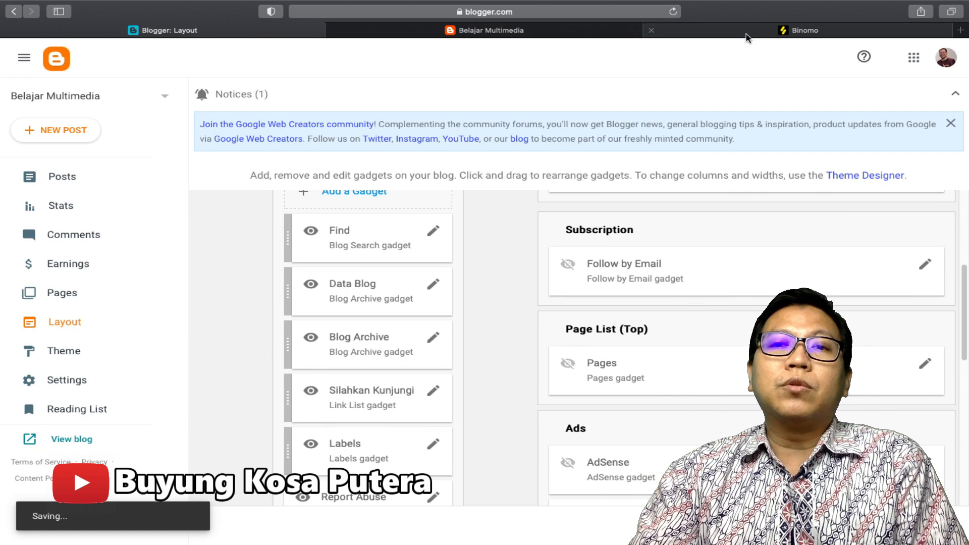
- Reload the live blog at multimedia-stte.blogspot.com and test a link in the "Silahkan Kunjungi" sidebar list
click(617, 29)
click(569, 11)
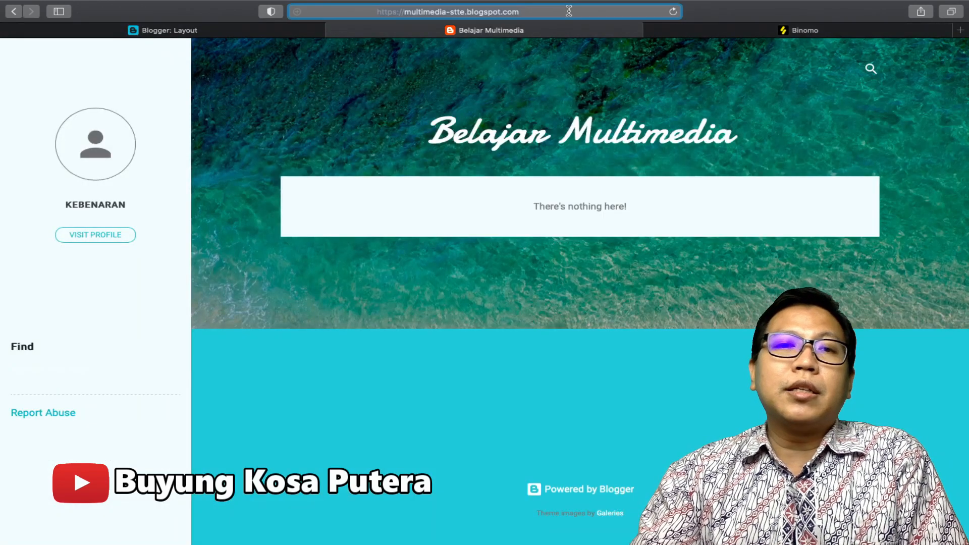
key(Return)
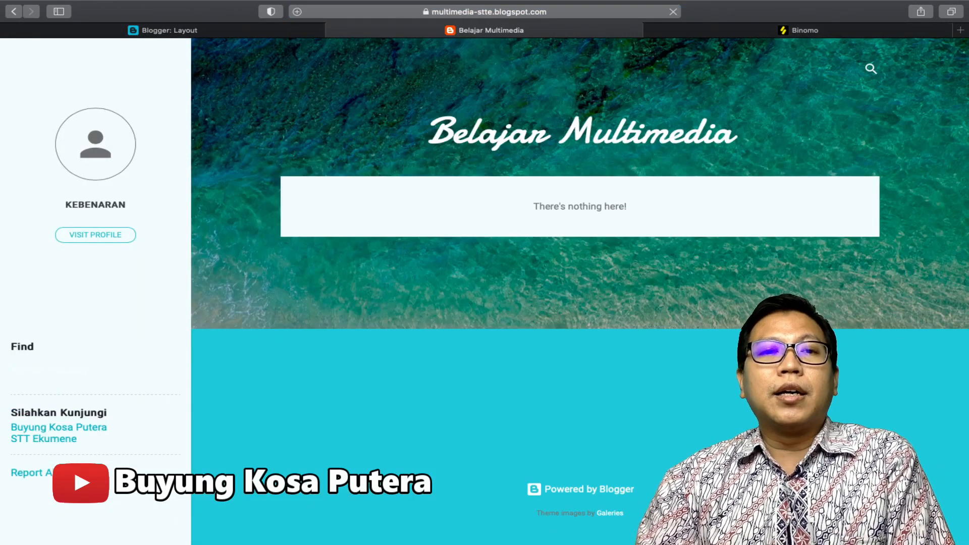
scroll(110, 354, down, 1)
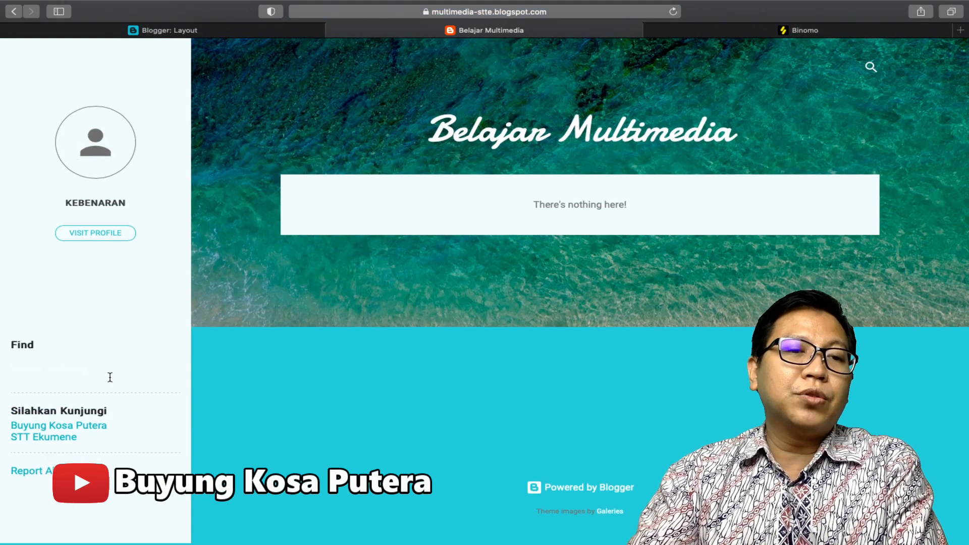
click(62, 431)
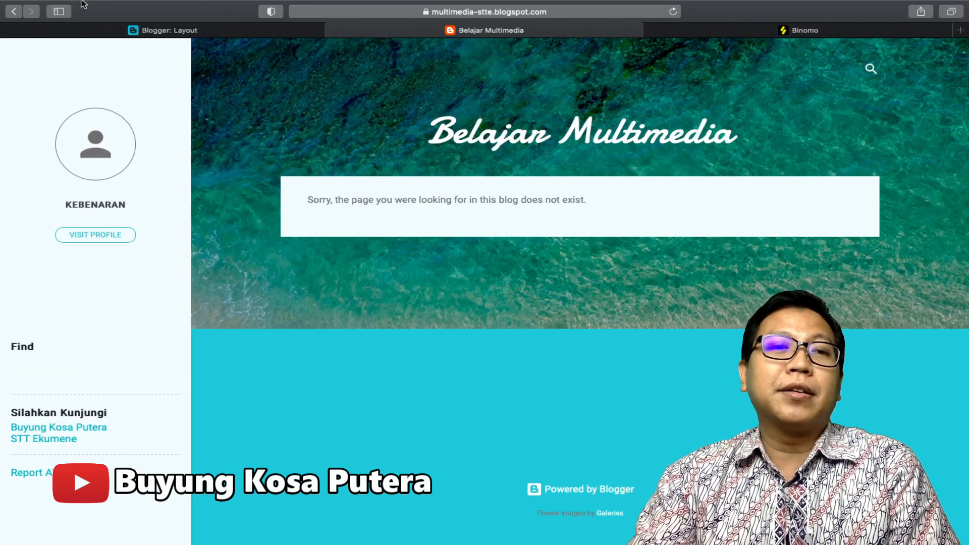
- Return to the blog's dashboard and create a new post titled "Tutorial Belajar Membuat Blog Spot"
click(166, 31)
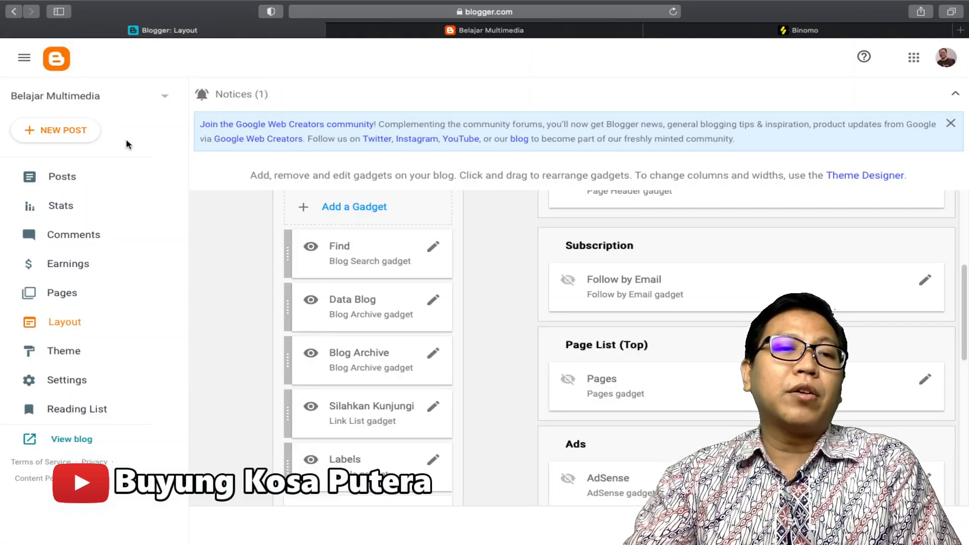
click(77, 132)
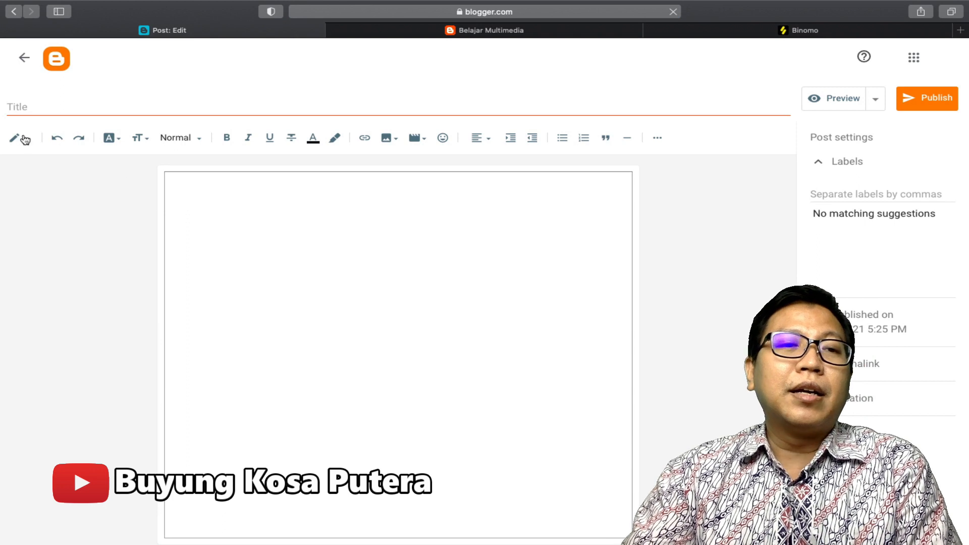
click(20, 107)
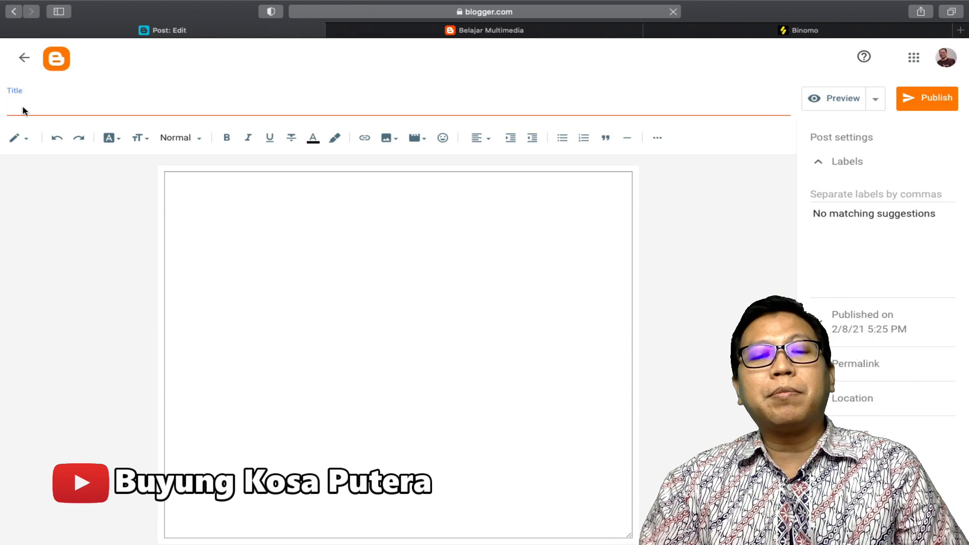
text(Tutorial Belajar )
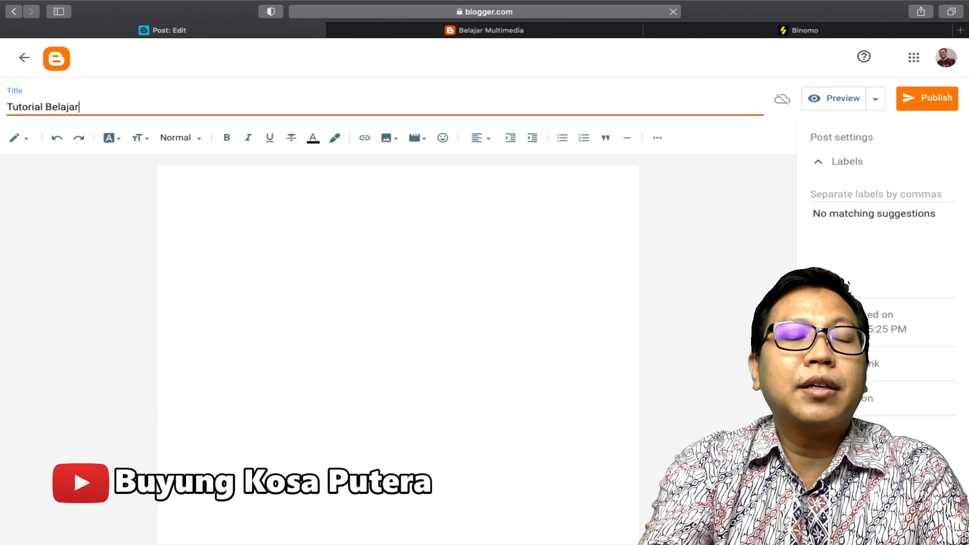
text(B)
key(BackSpace)
key(BackSpace)
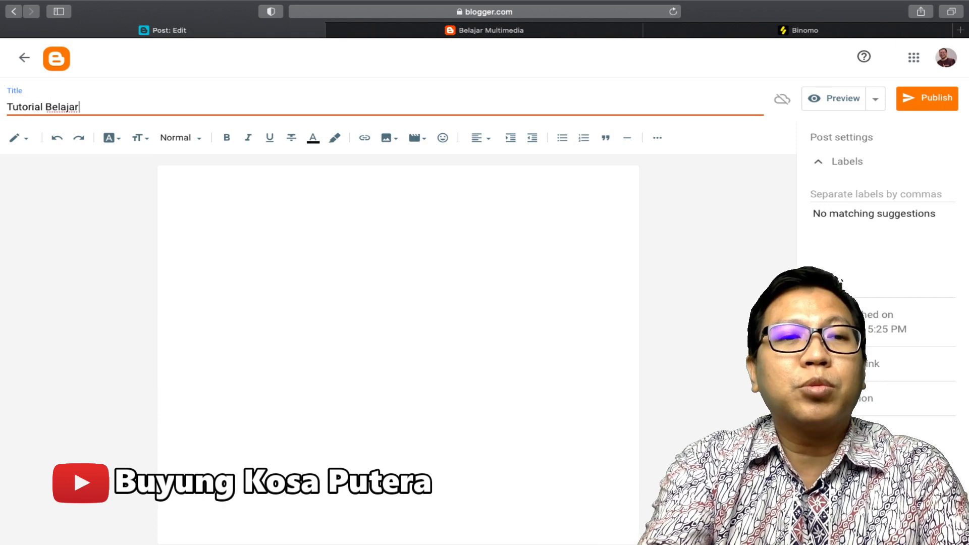
text(Membuat Bl)
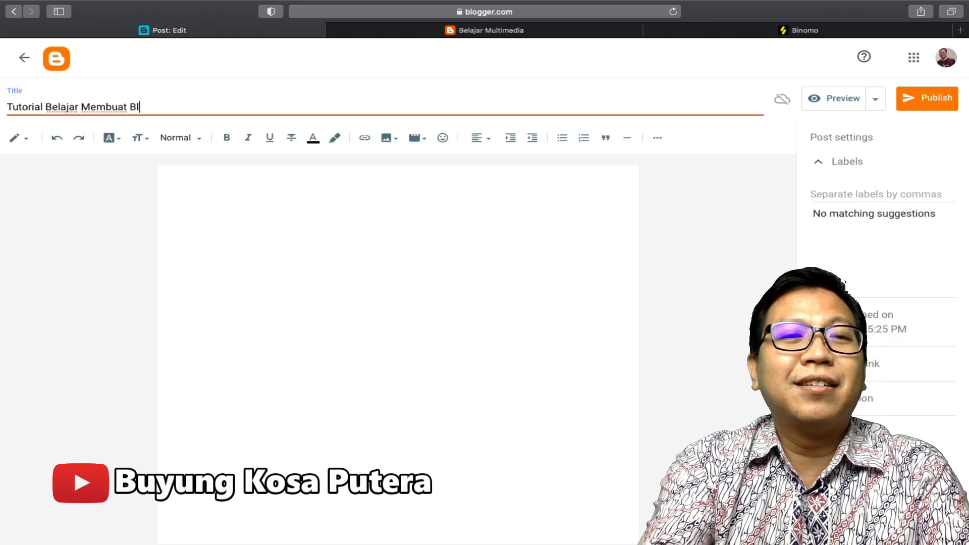
text(og Spot)
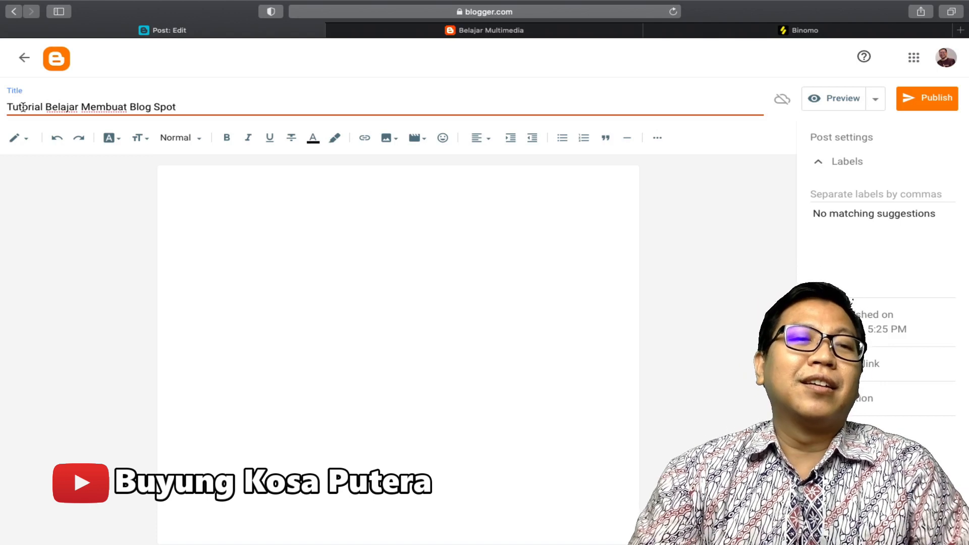
- Look at the post's source in HTML view and return to Compose view
click(20, 138)
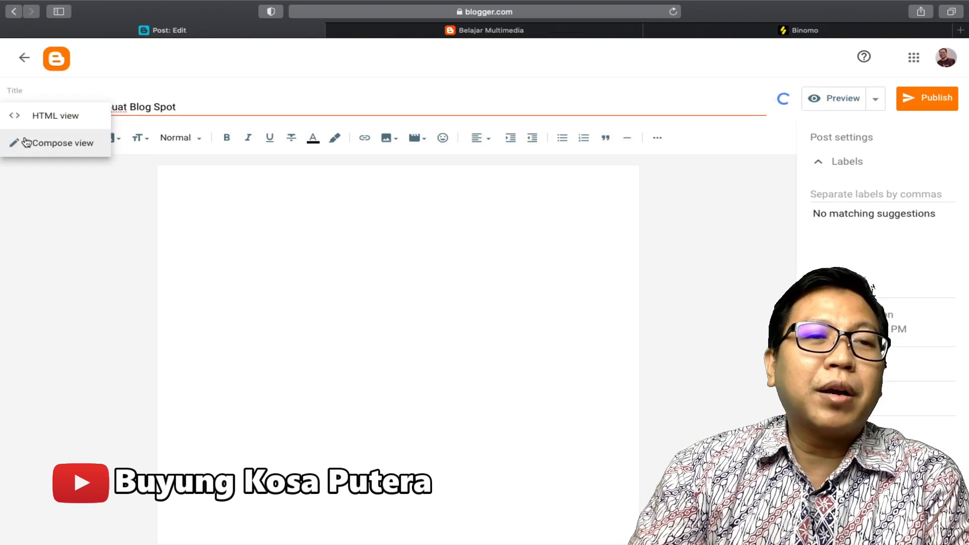
click(48, 123)
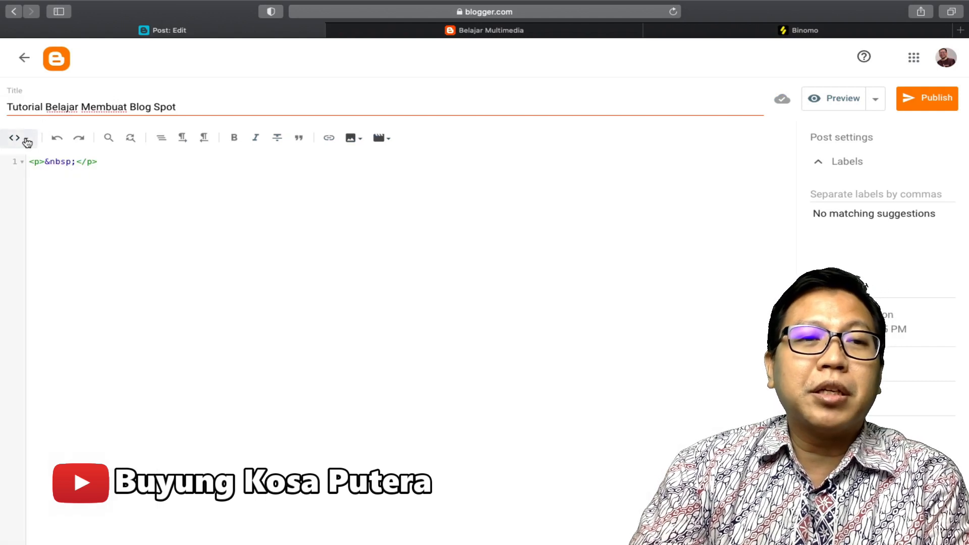
click(28, 142)
click(30, 171)
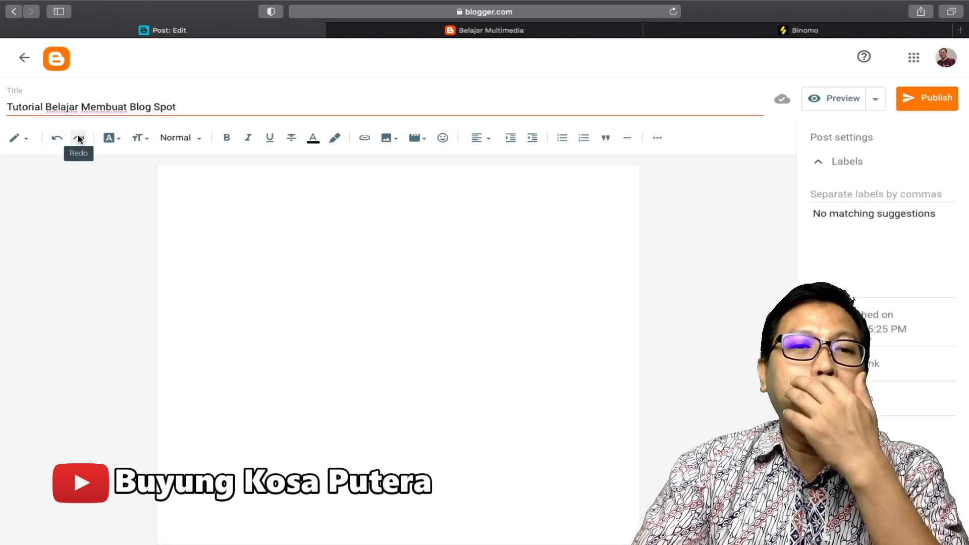
- Examine the font, text size and paragraph style options available for the post's body text
click(109, 137)
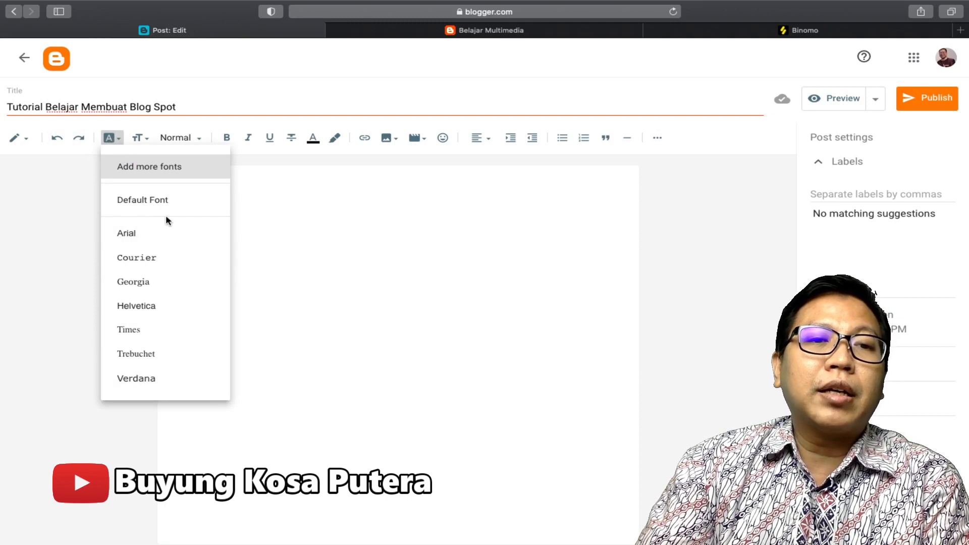
click(264, 213)
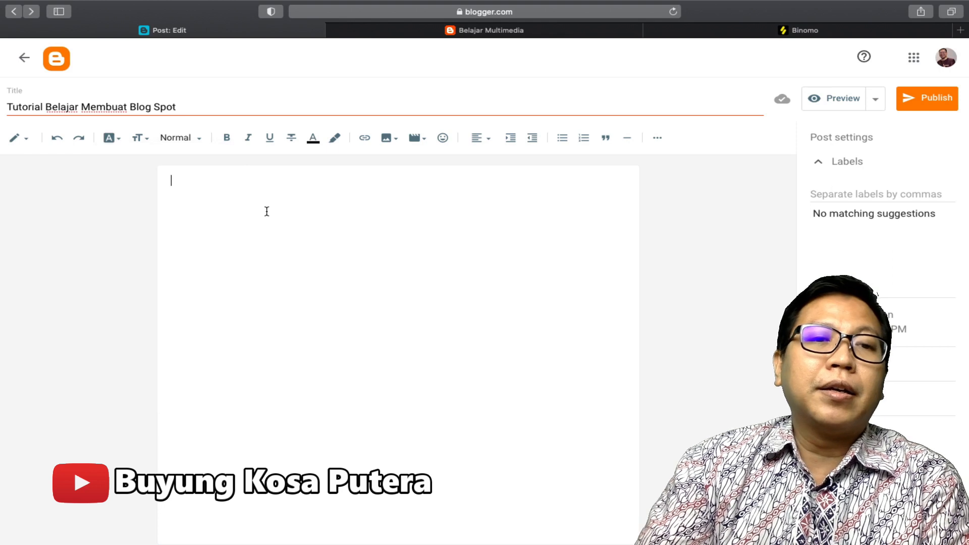
click(147, 140)
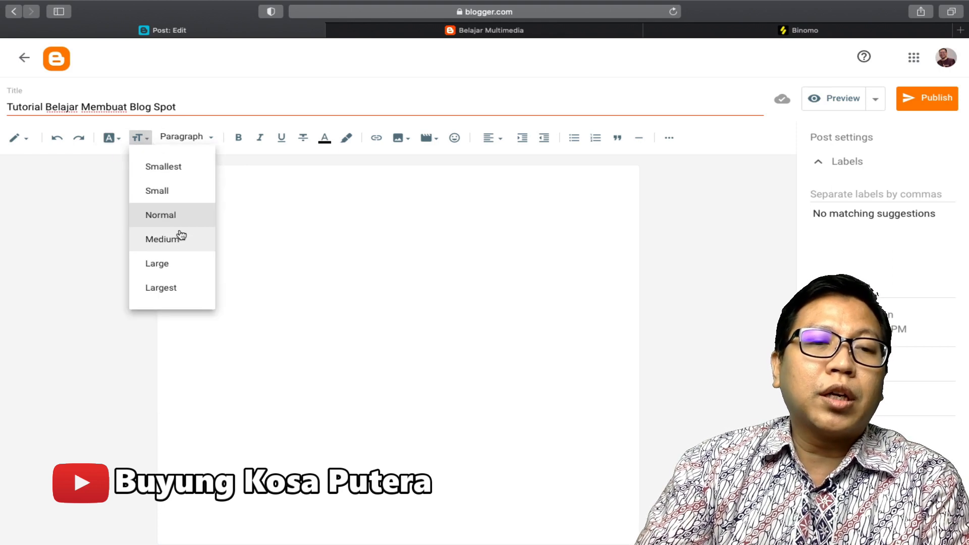
click(214, 137)
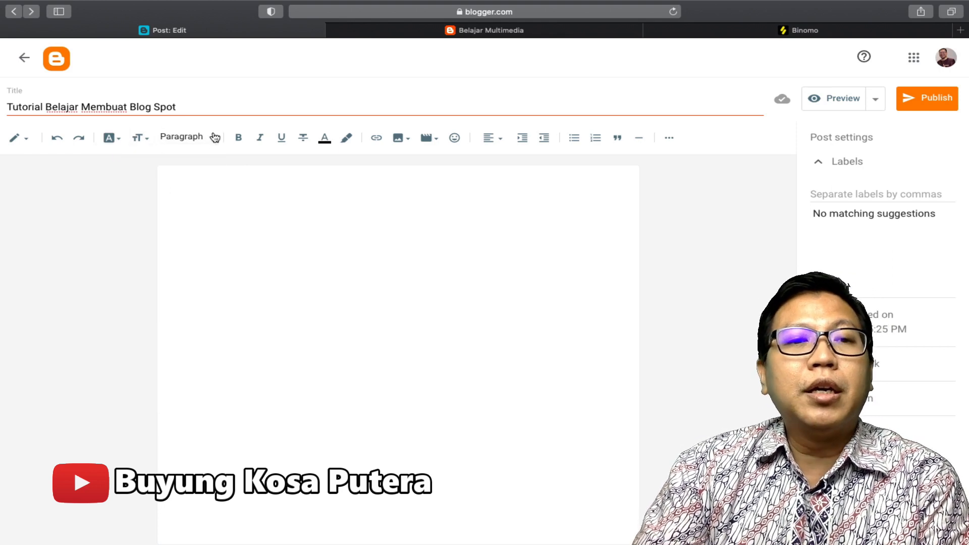
click(215, 137)
- Write "Blog ini dikhususkan untuk proses belajar membuat Blog Spot secara gratisan." in the post body and start a new line
click(344, 191)
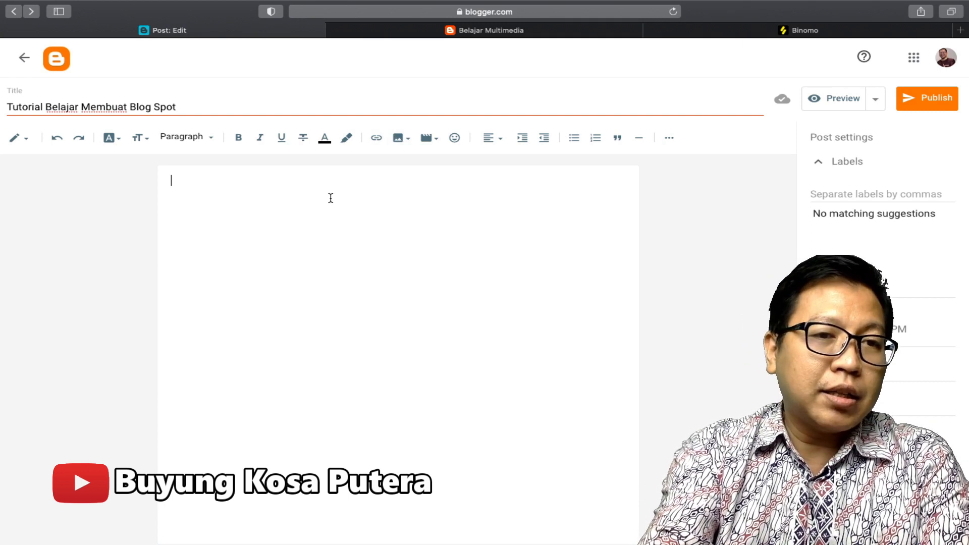
text(Blog in)
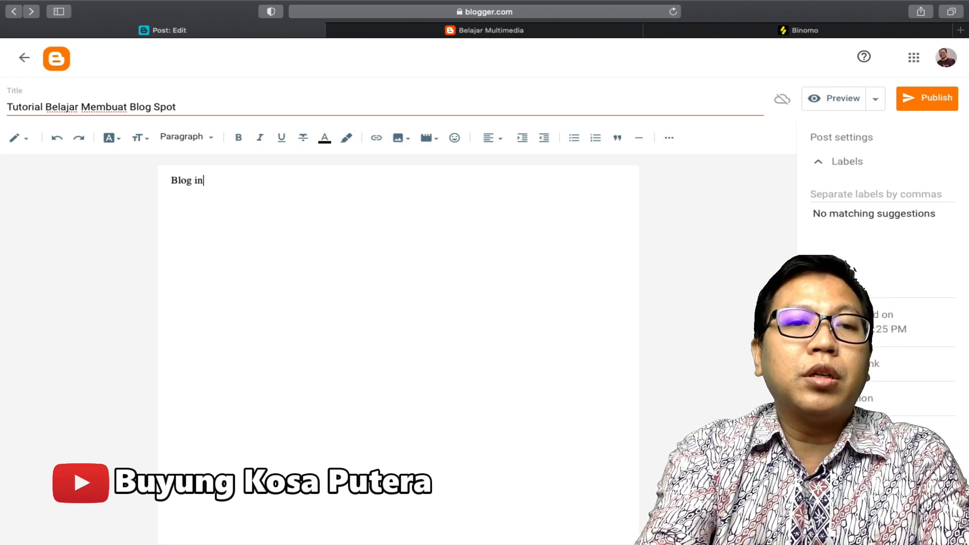
text(i dikhususa)
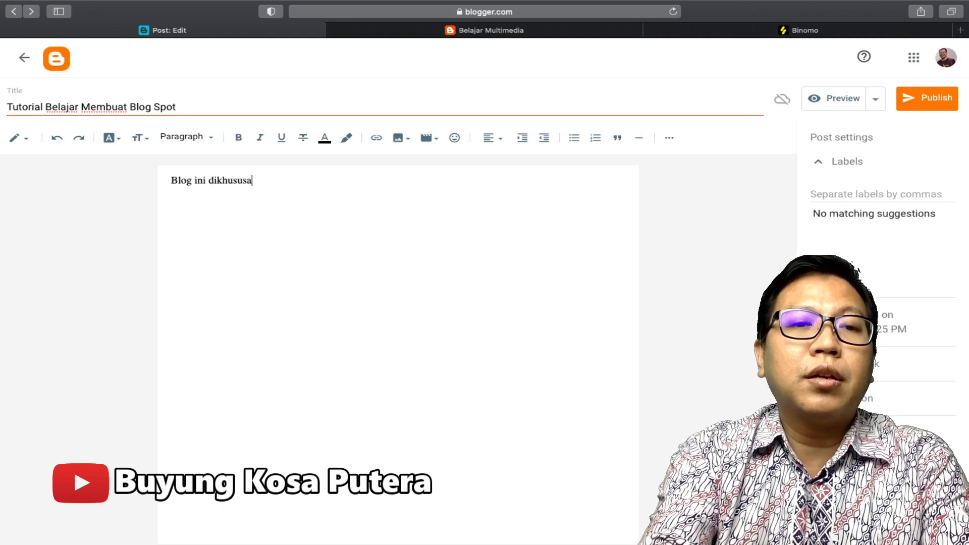
key(BackSpace)
text(kan untuk )
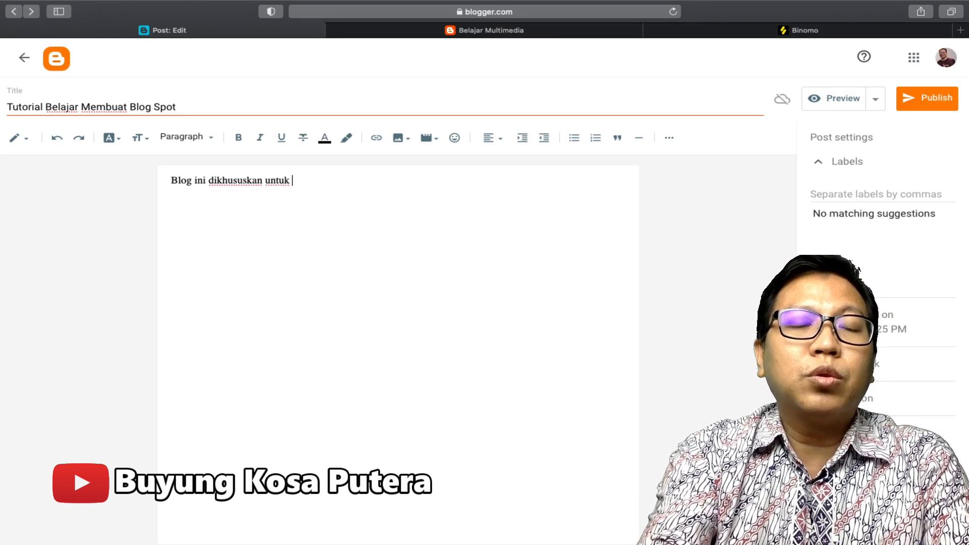
text(proses belajar membuat Blog Spot secara gratisan.)
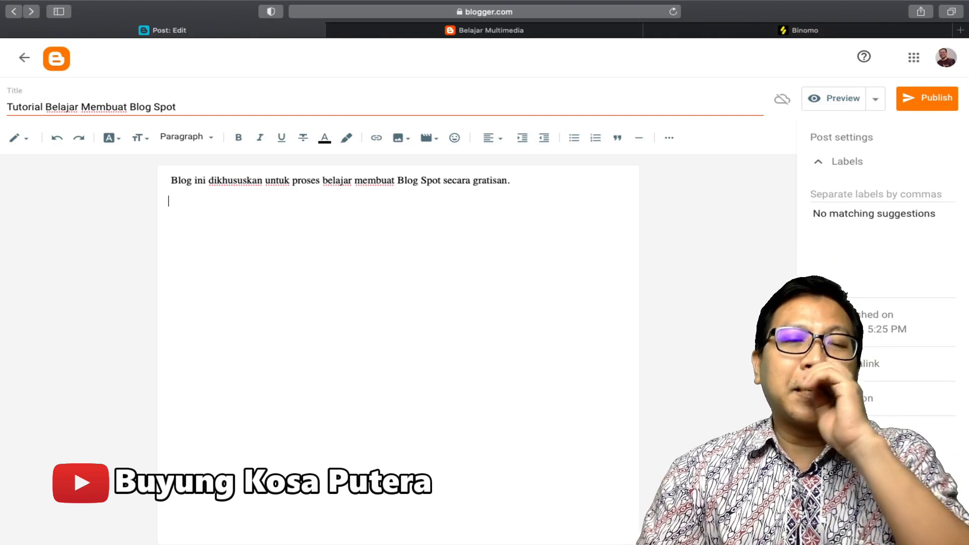
key(Return)
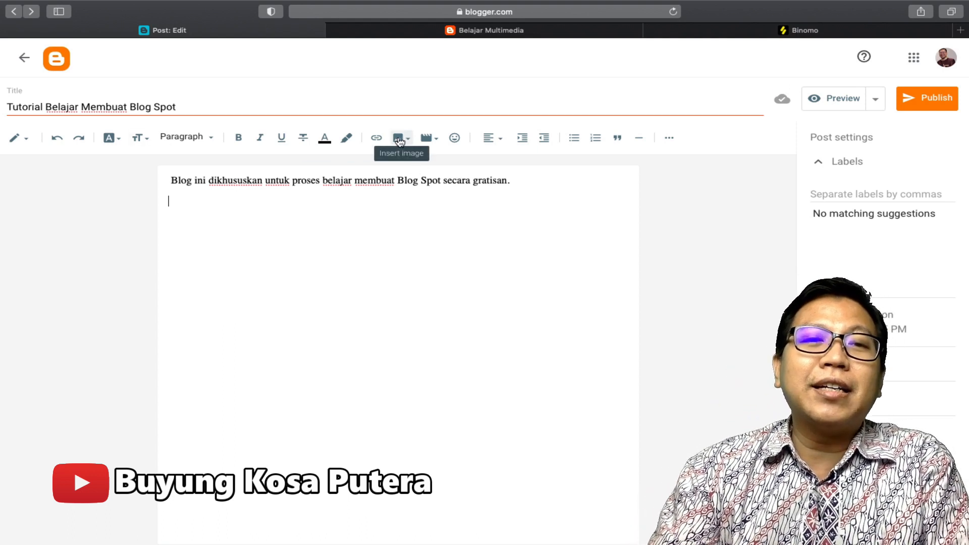
- Check the Google Photos albums as an image source for the post and cancel the image selection
click(400, 139)
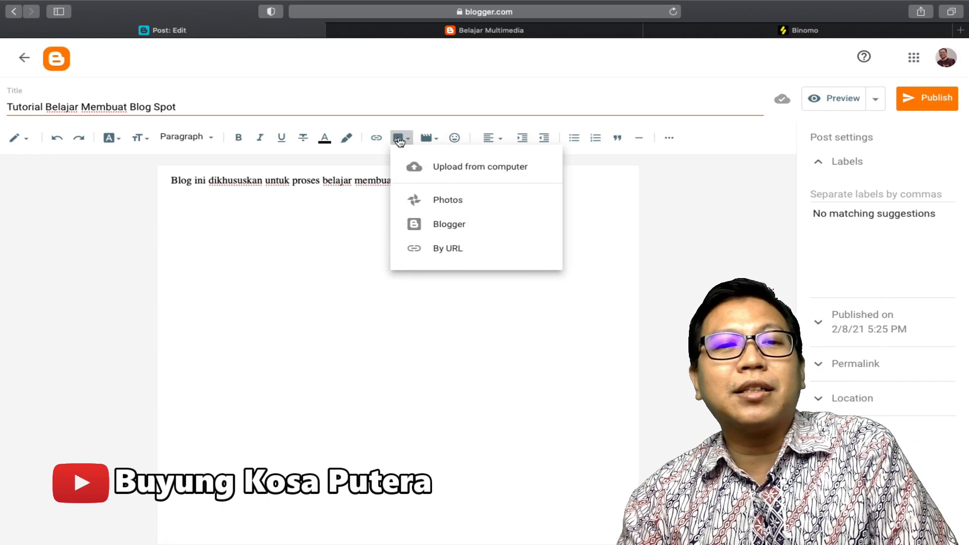
click(469, 204)
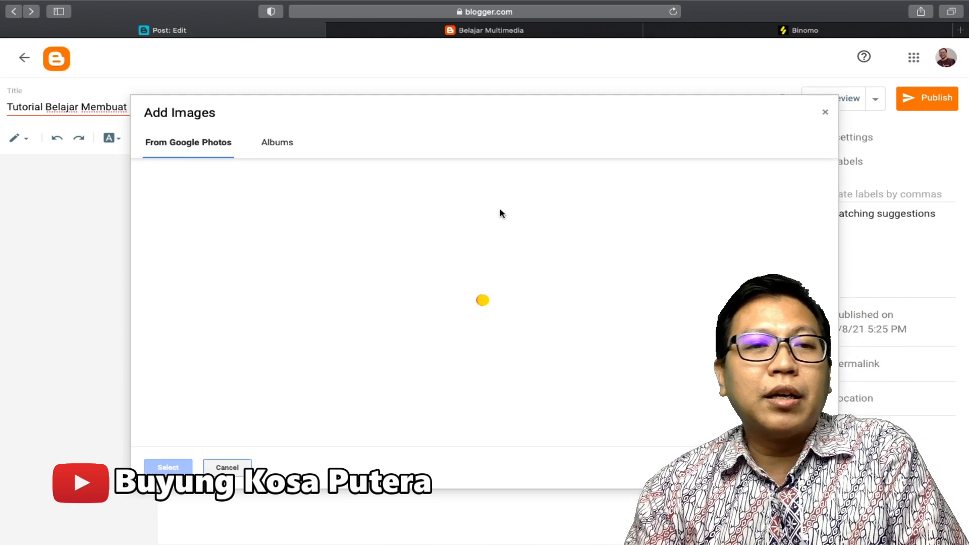
click(284, 143)
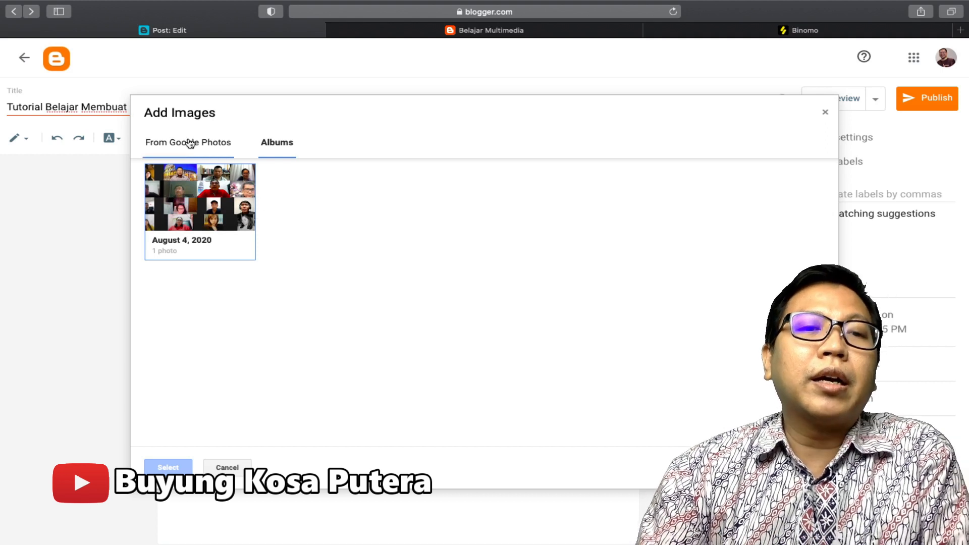
click(226, 468)
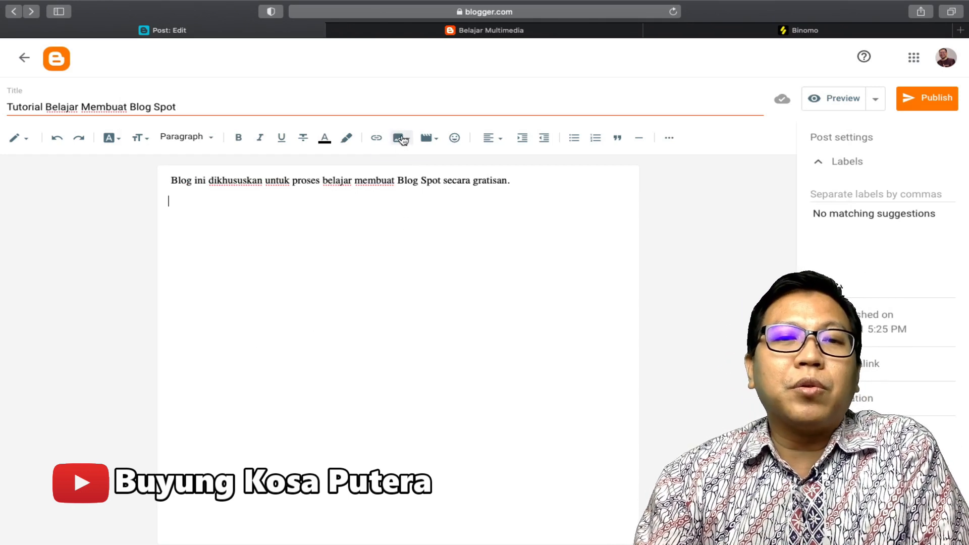
- Upload the picture BKP01.PNG from the computer's PICTURE folder as an image for the post
click(401, 137)
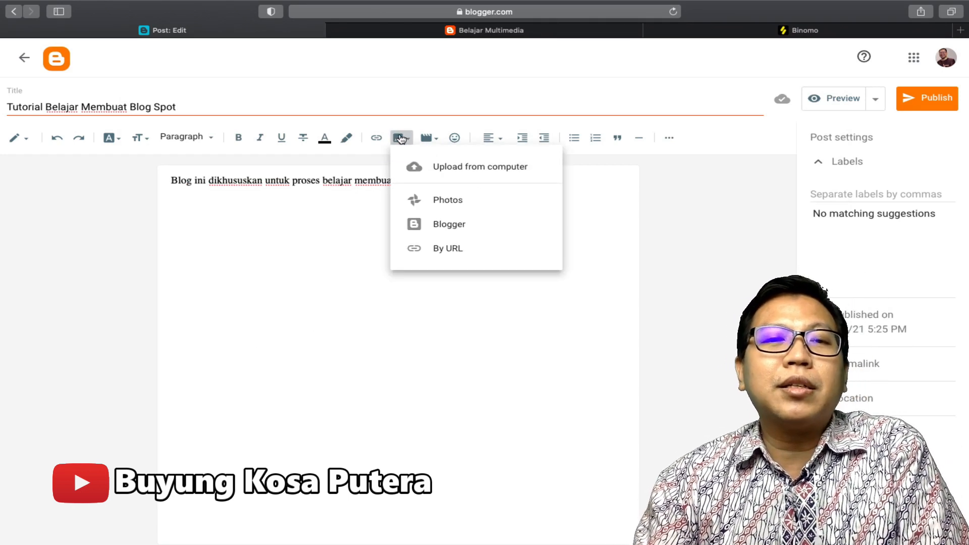
click(448, 175)
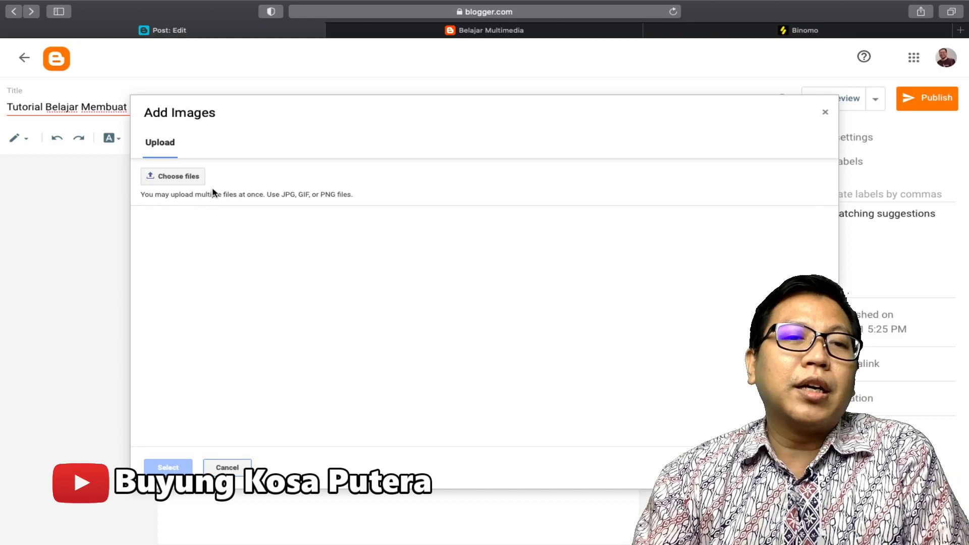
click(192, 181)
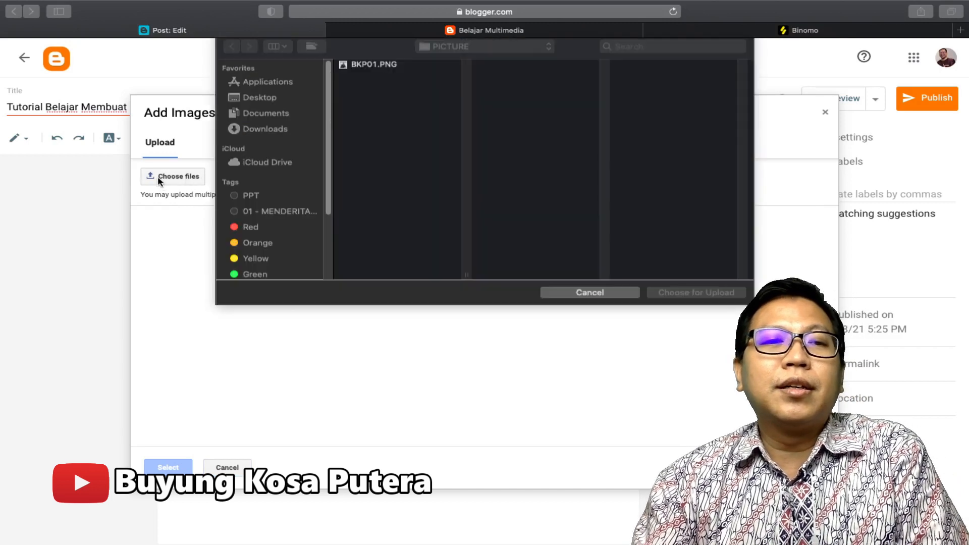
click(380, 69)
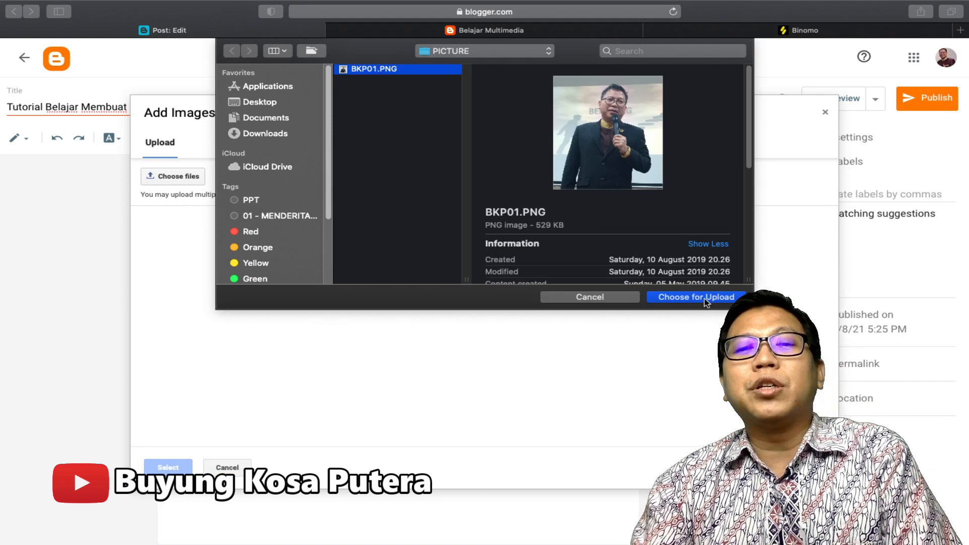
click(706, 297)
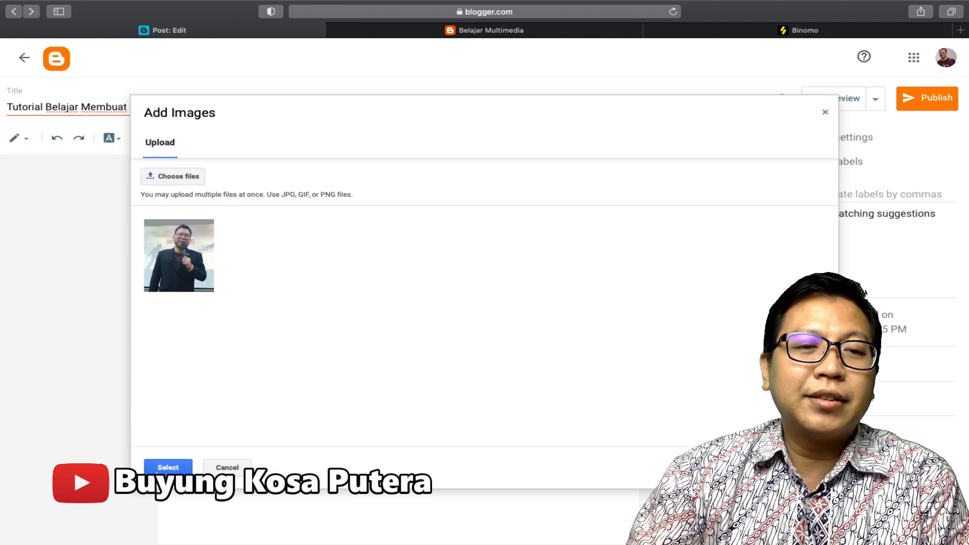
- Insert the uploaded picture into the post below the text and set its size to Large
click(169, 466)
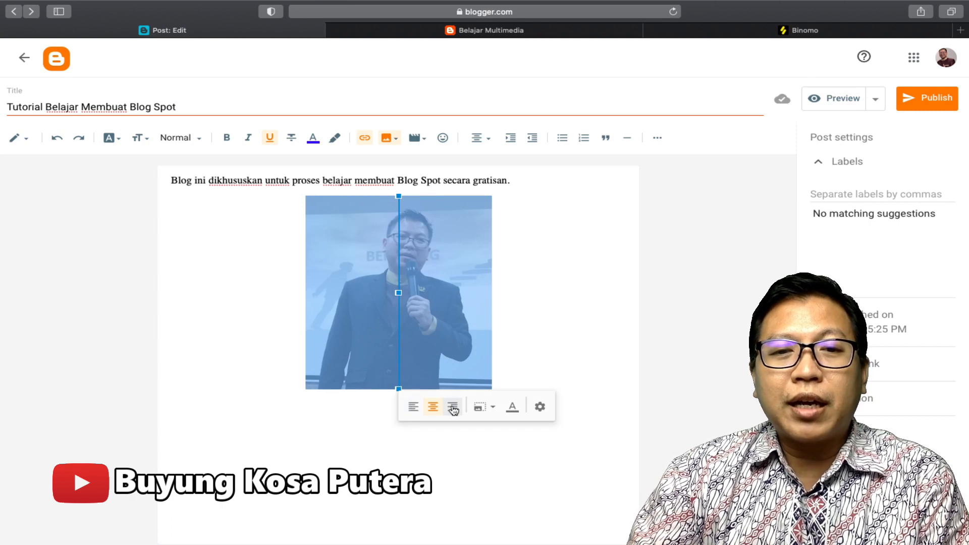
click(492, 408)
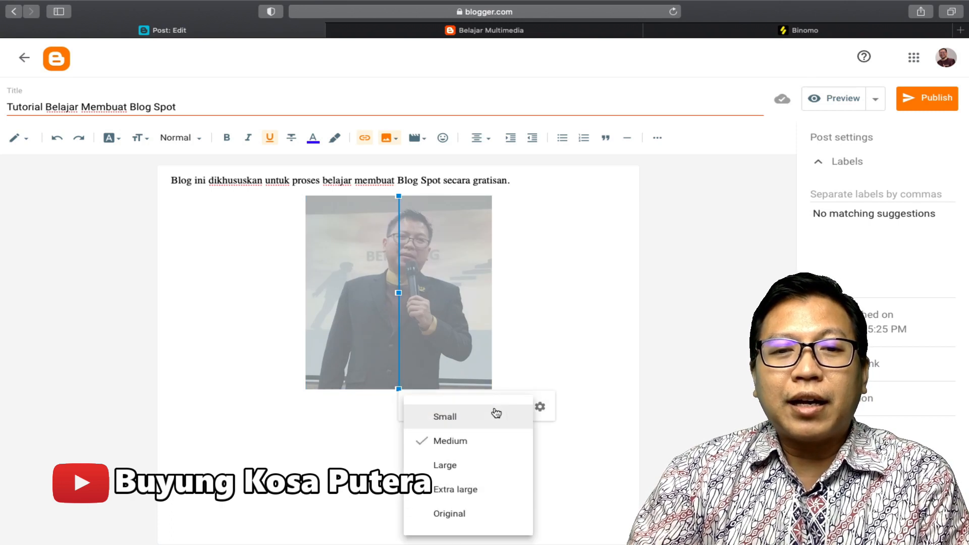
click(487, 464)
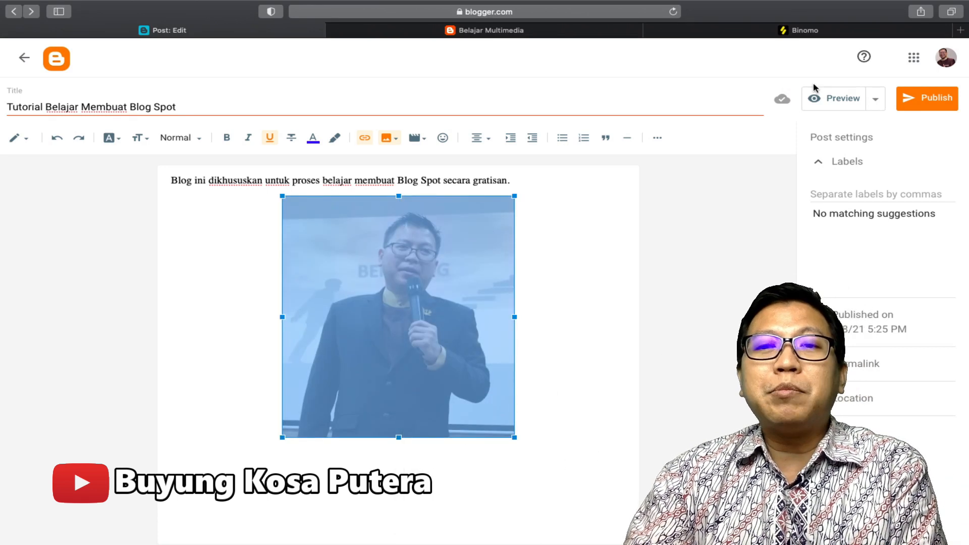
- Preview the post and check its layout in the desktop, tablet and phone views
click(829, 97)
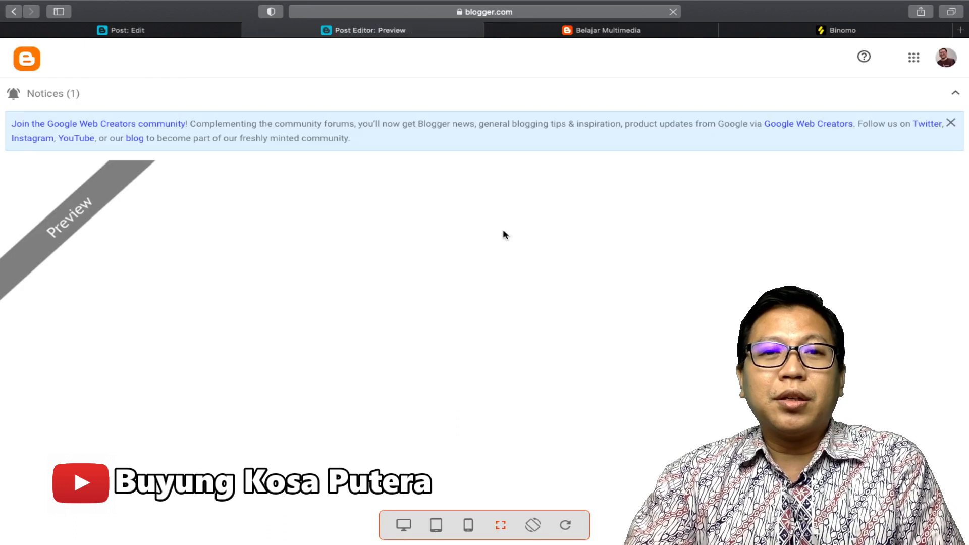
scroll(531, 262, down, 5)
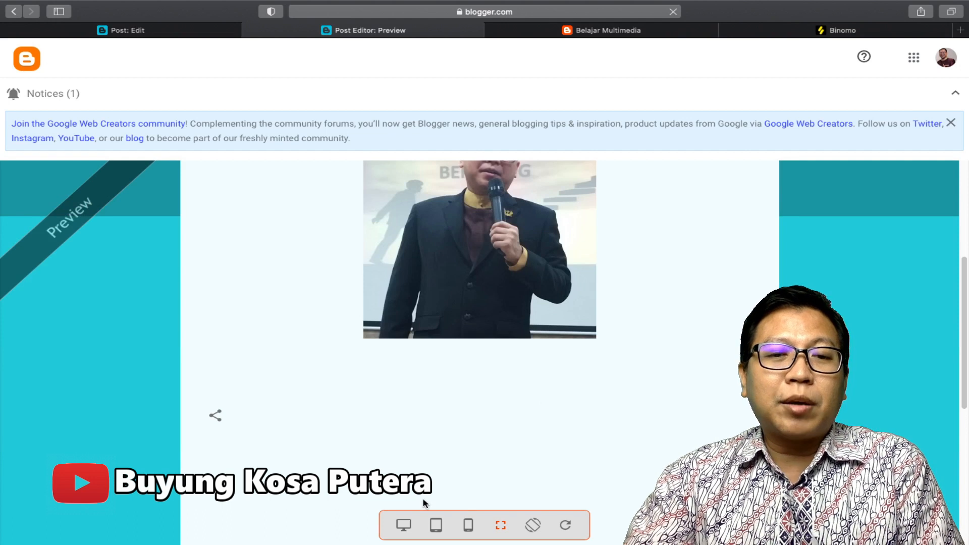
click(404, 525)
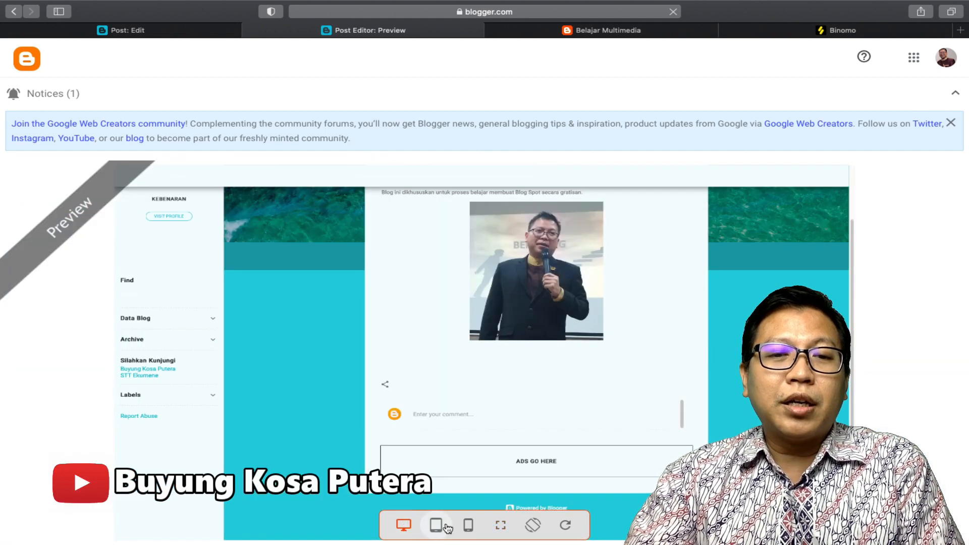
click(437, 527)
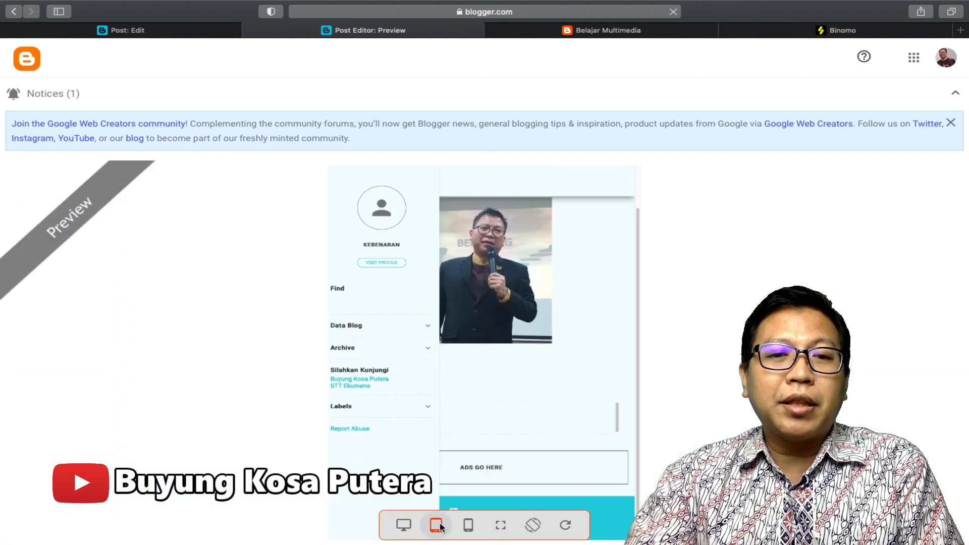
click(465, 528)
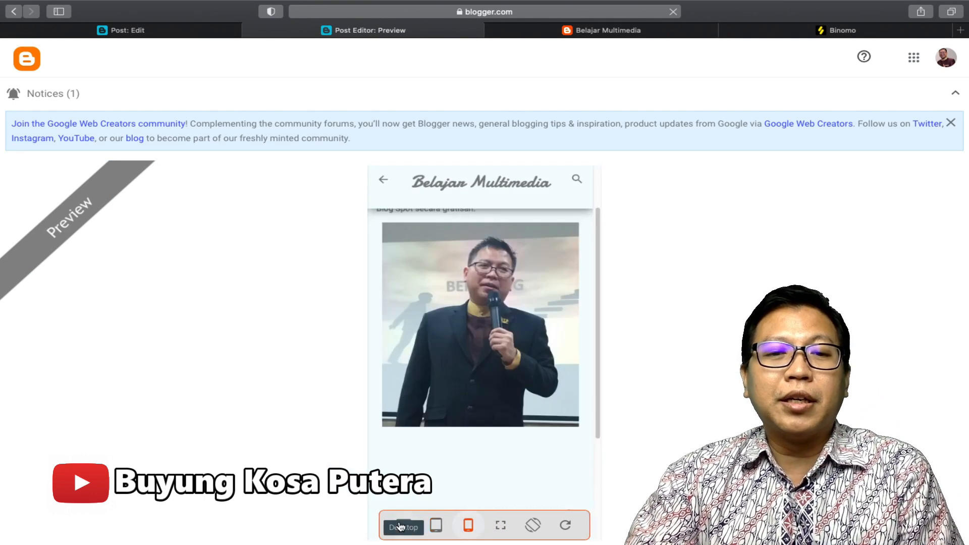
click(401, 528)
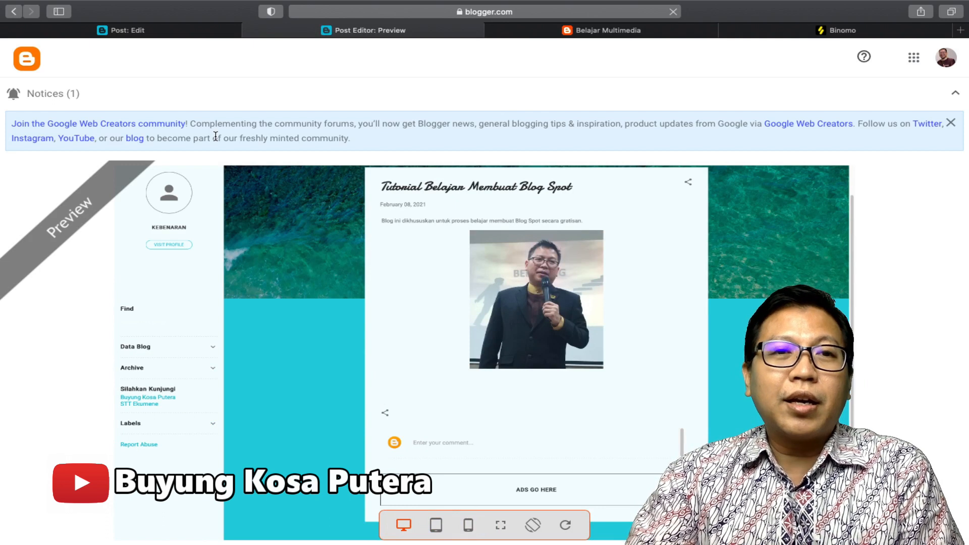
- Close the post preview, return to the editor and publish the post to the blog
click(250, 31)
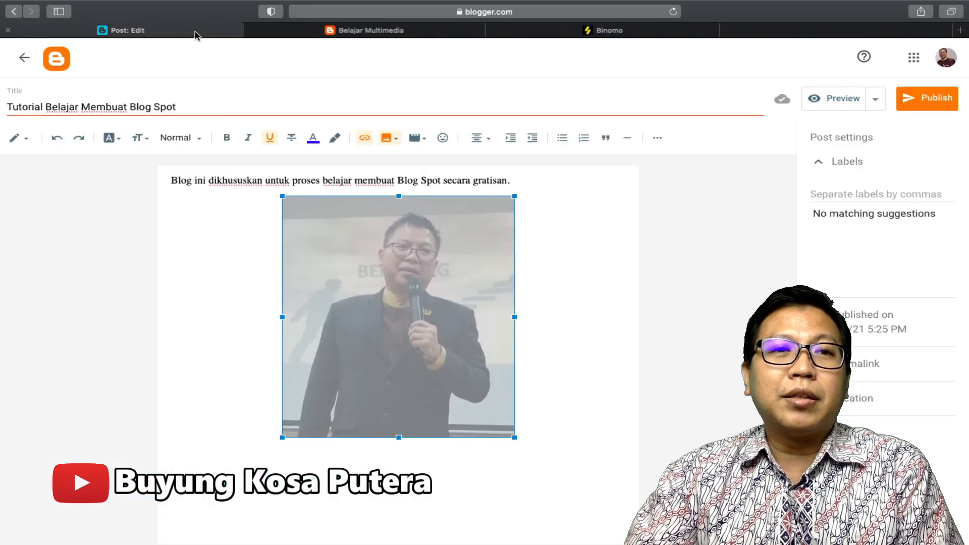
click(932, 102)
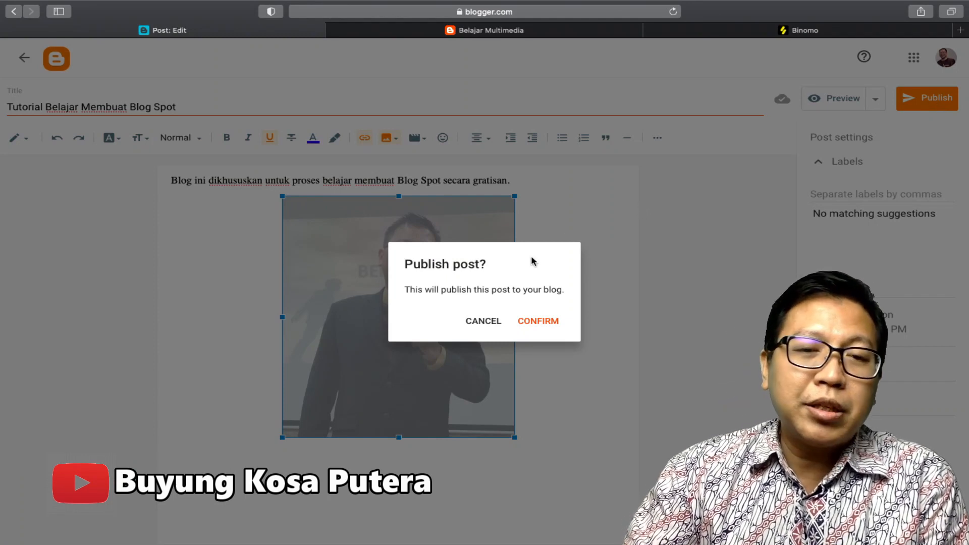
click(531, 326)
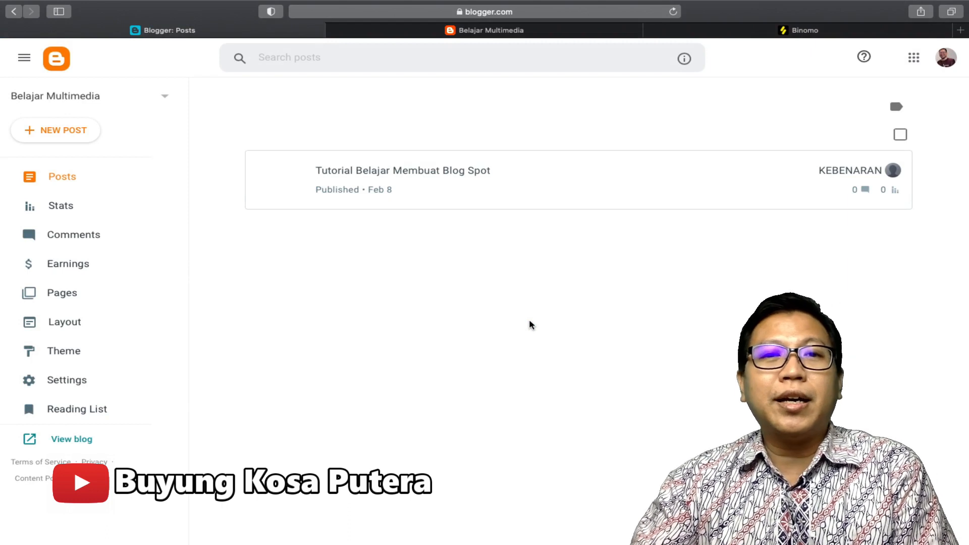
- Reload the already open blog page at multimedia-stte.blogspot.com to look for the published post
click(528, 29)
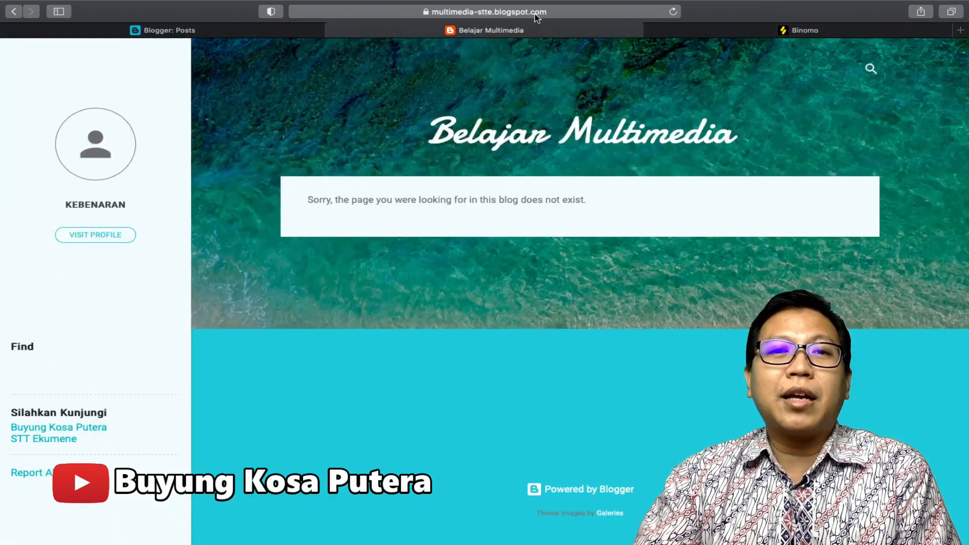
click(537, 12)
key(Return)
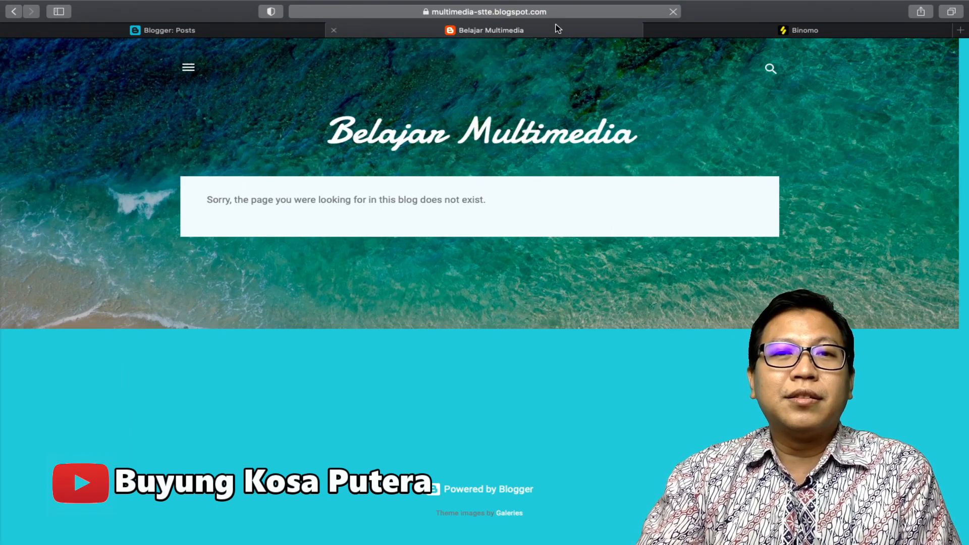
click(557, 12)
key(Return)
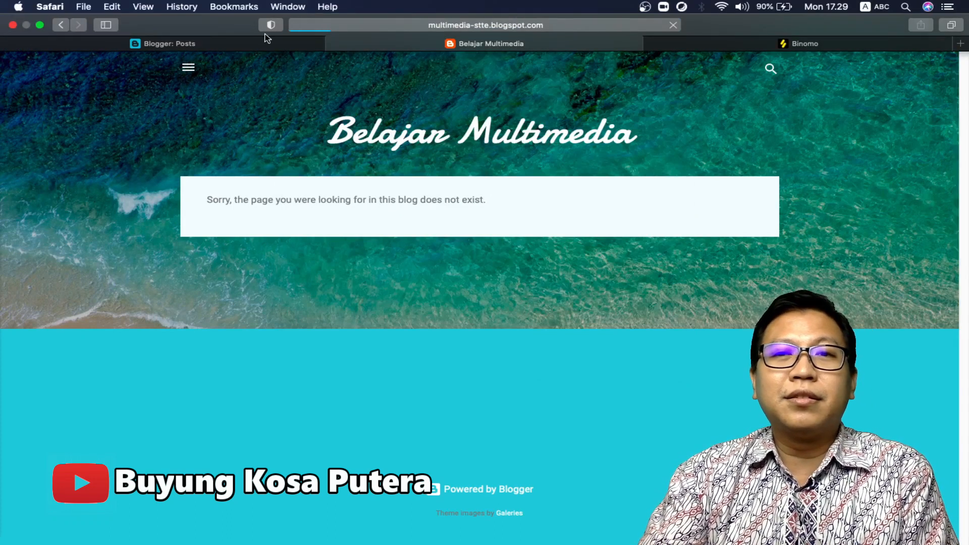
mouse_move(248, 48)
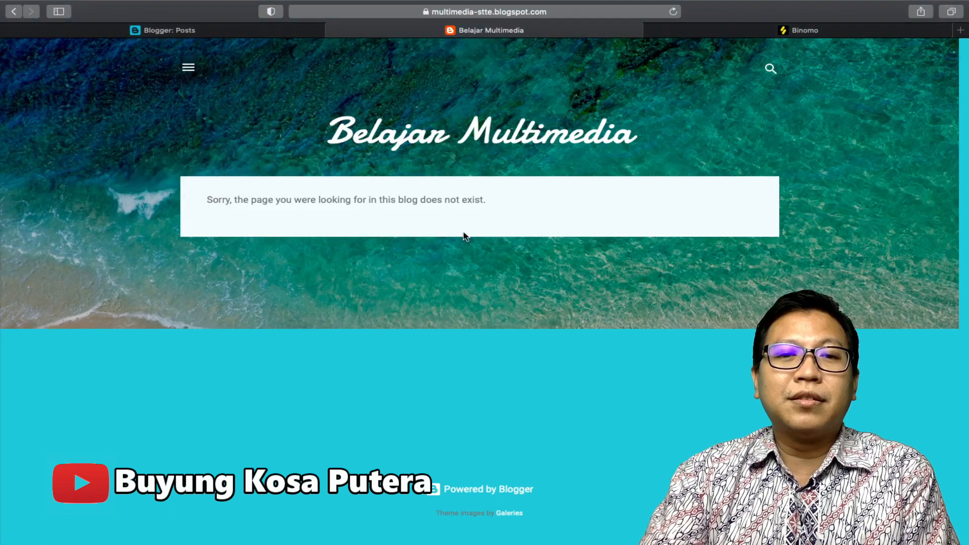
- Open the live blog from the Blogger dashboard and examine the published post's title, picture and text
click(242, 33)
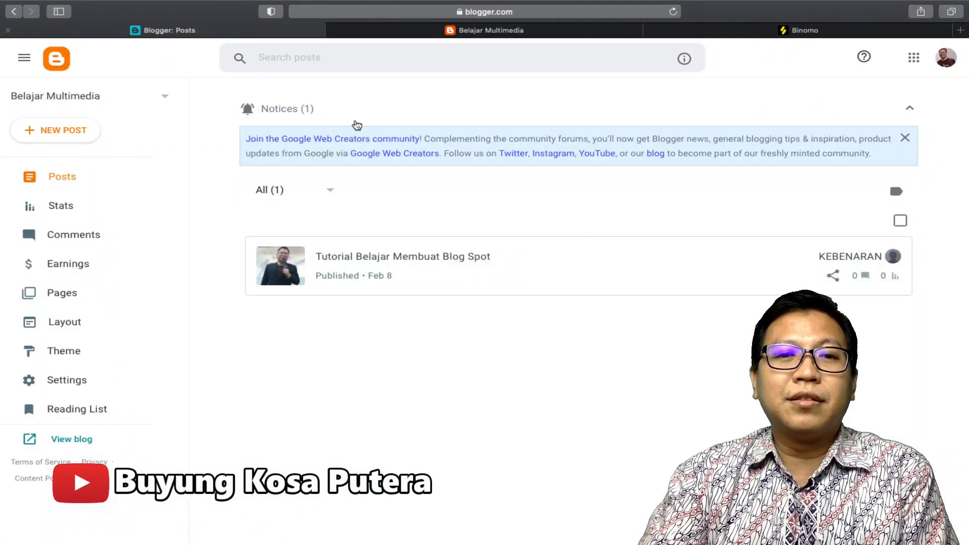
mouse_move(833, 278)
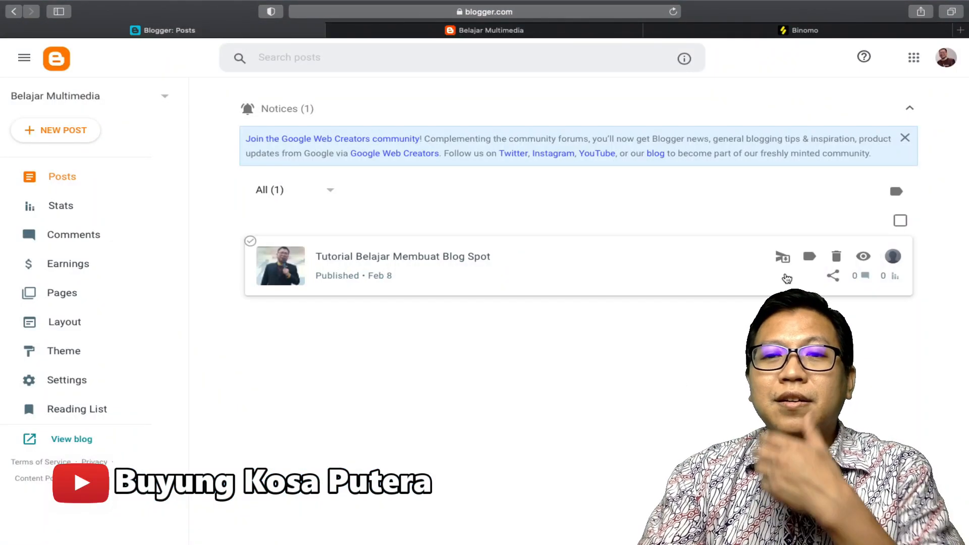
click(72, 439)
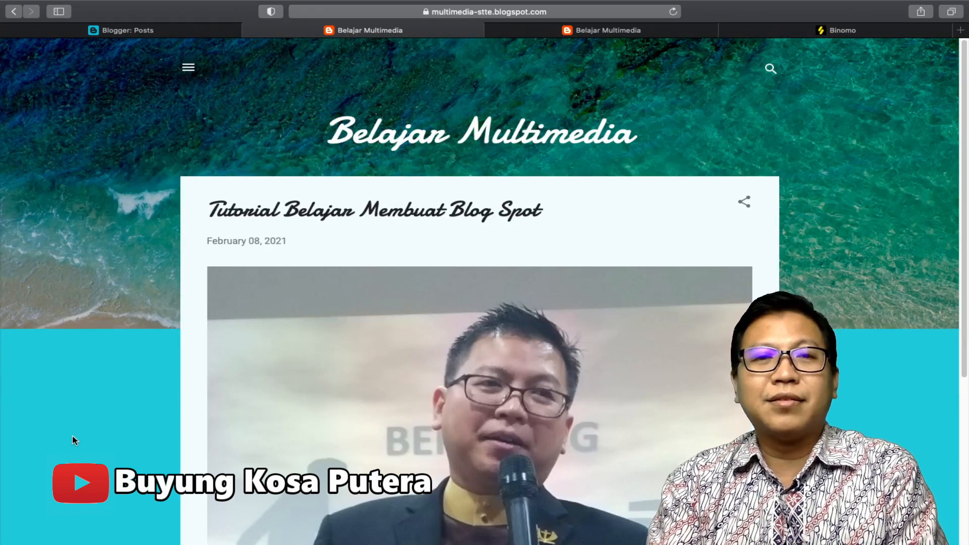
scroll(317, 465, down, 5)
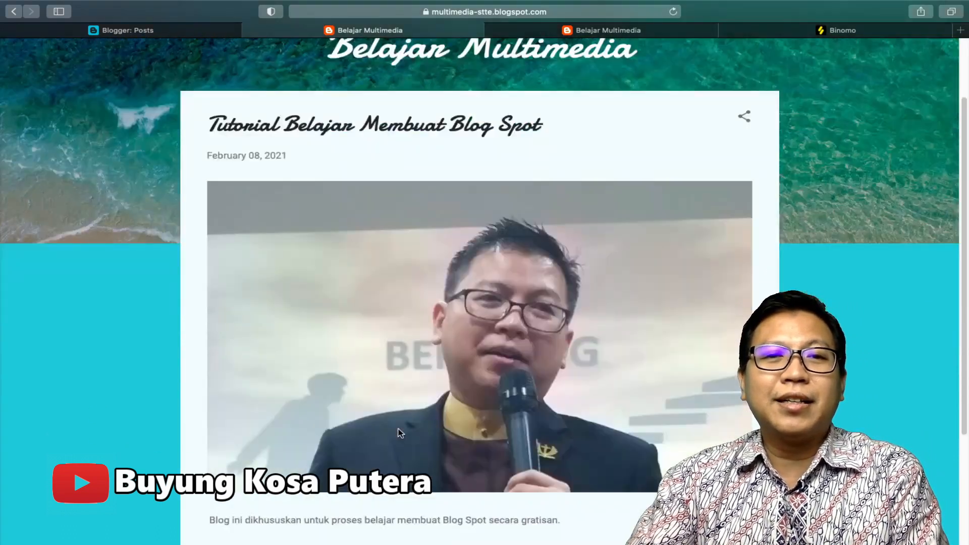
scroll(375, 443, up, 2)
scroll(368, 447, up, 2)
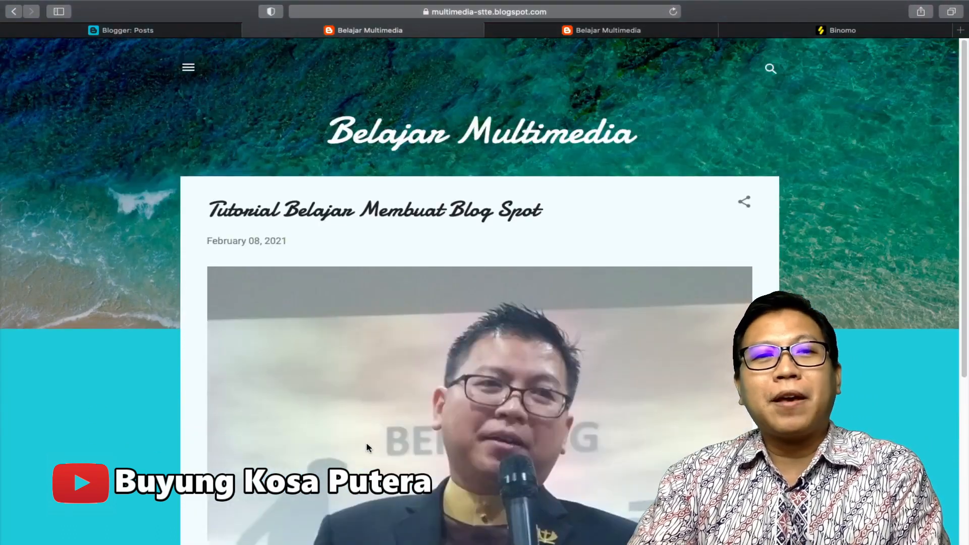
scroll(369, 447, down, 4)
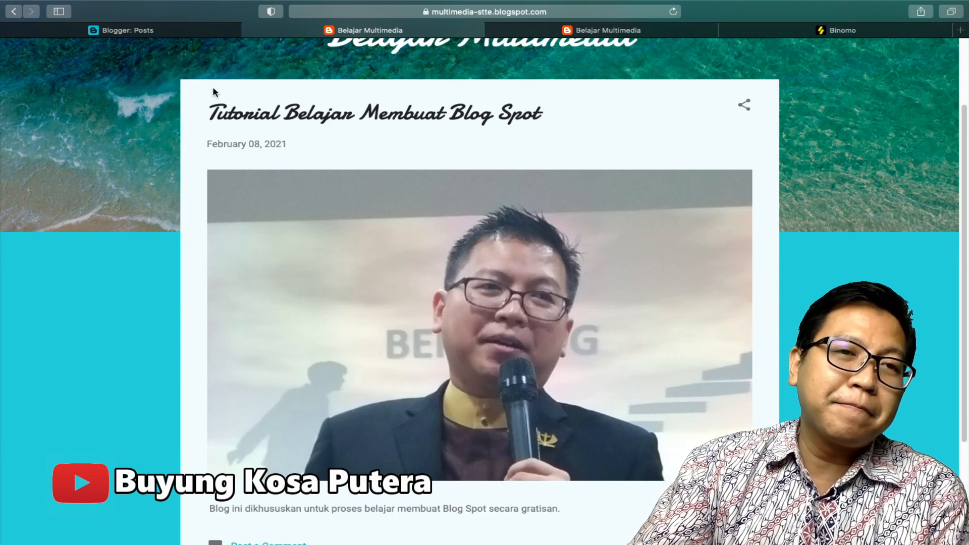
- Return to the Blogger dashboard and start a new post titled "Bencana Terus Terjadi"
click(172, 34)
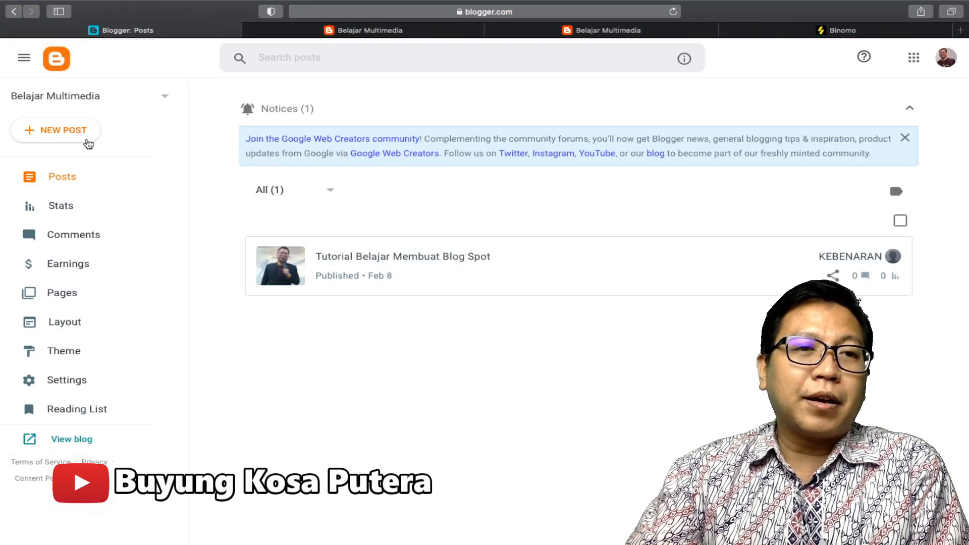
click(63, 136)
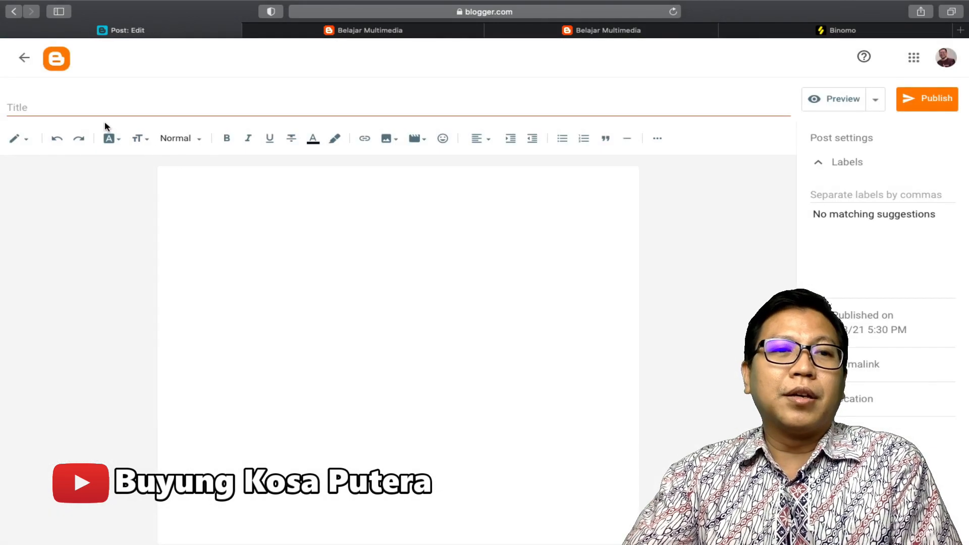
click(115, 104)
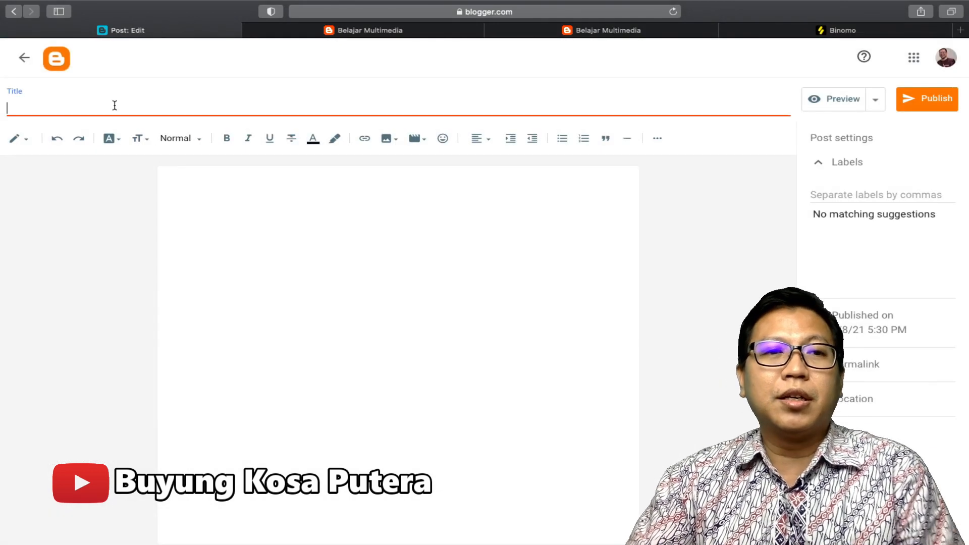
text(Bencana )
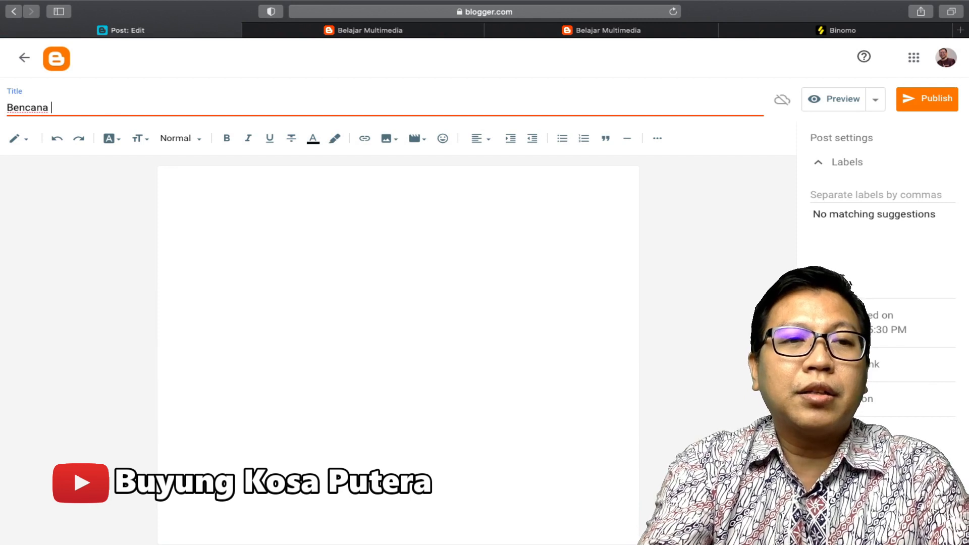
text(Terus Terjadi)
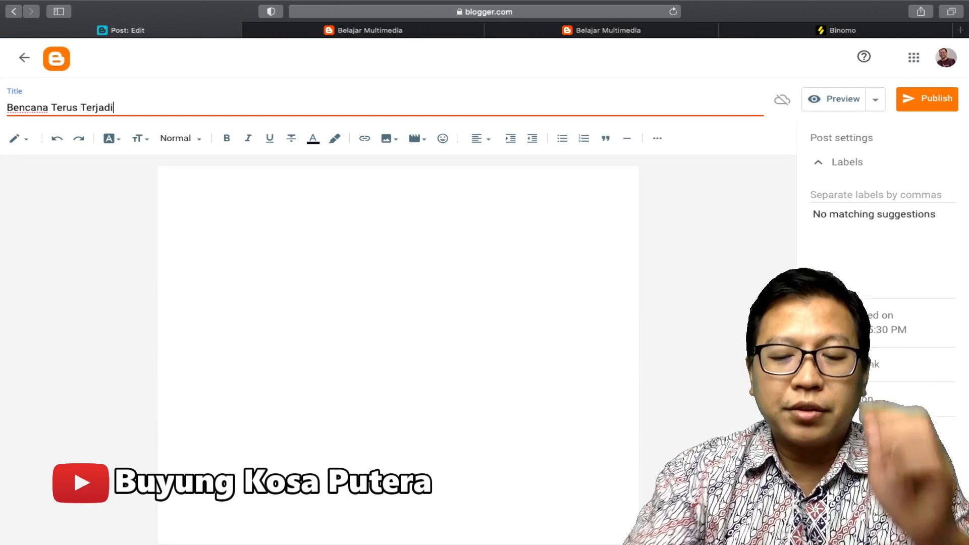